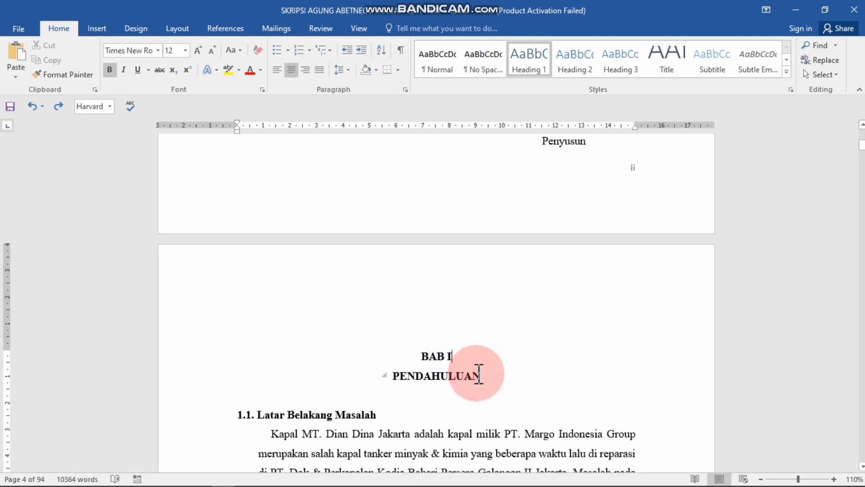
left_click(489, 383)
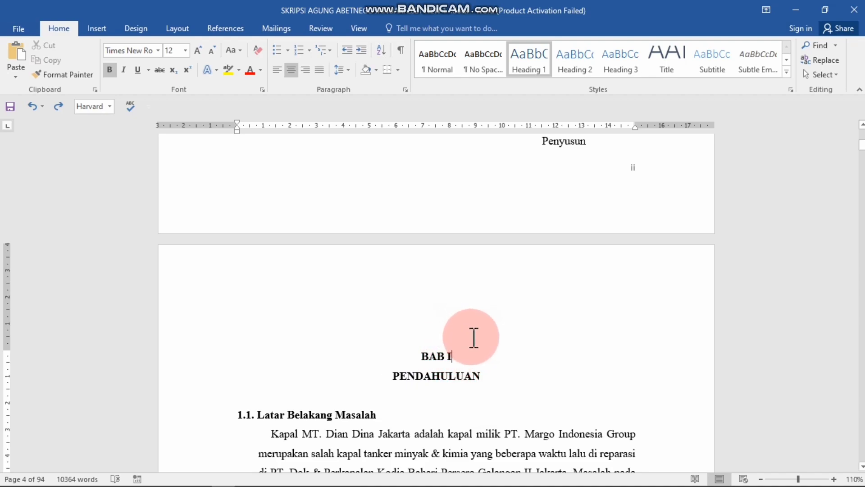
left_click(468, 374)
left_click(455, 360)
left_click(434, 359)
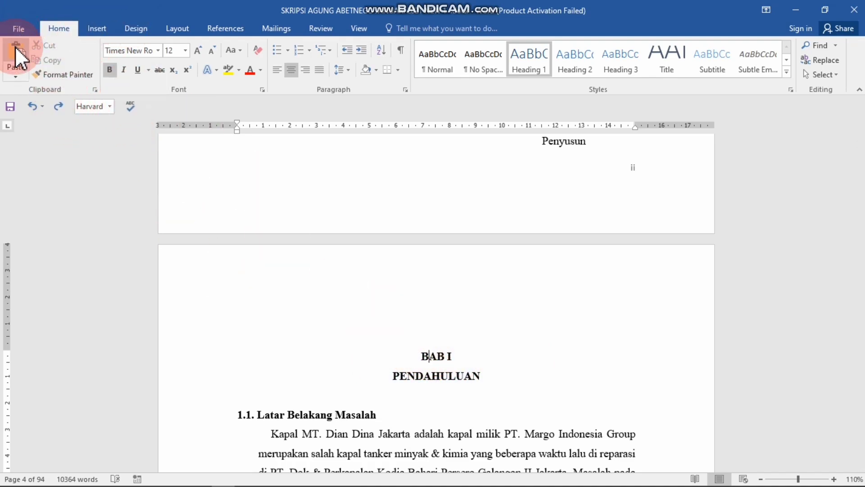
left_click(96, 29)
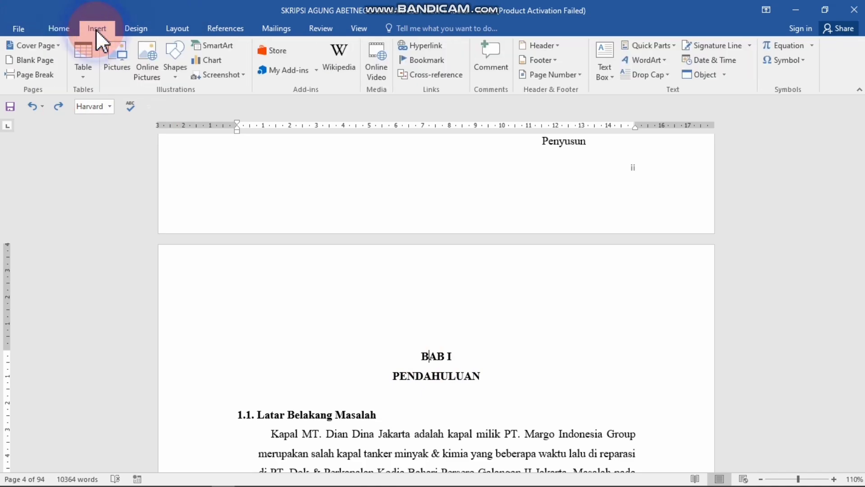
left_click(45, 80)
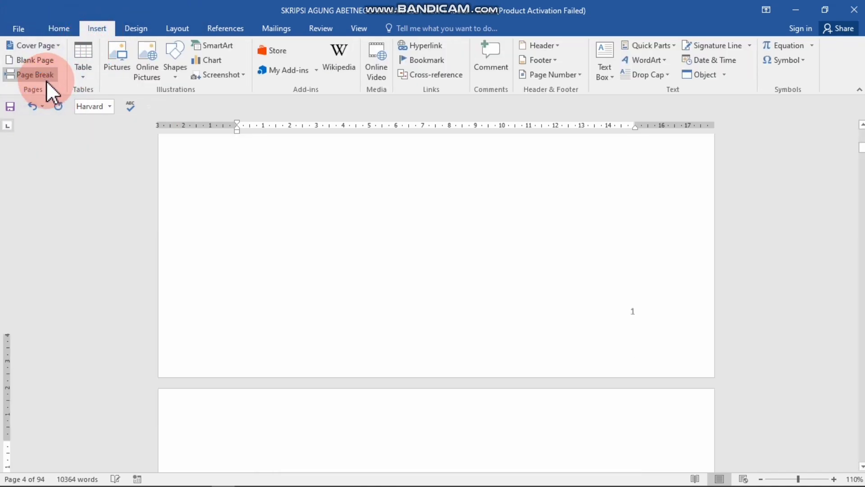
left_click(403, 289)
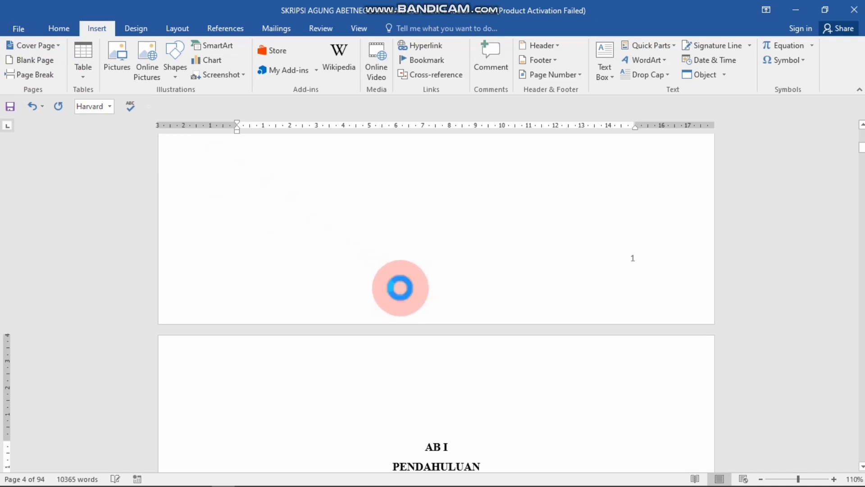
key("ctrl+z")
Step: Insert a page break after "Penyusun" at the end of page ii, ahead of the BAB I chapter
left_click(862, 126)
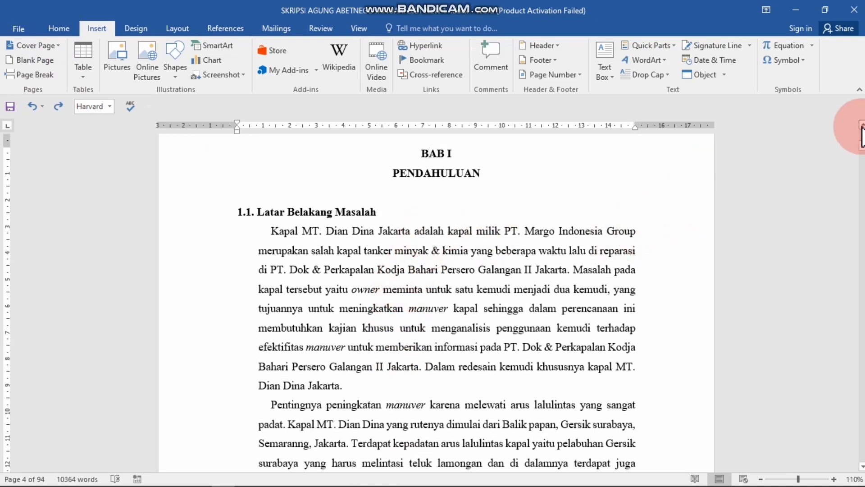
scroll(861, 131, "up", 5)
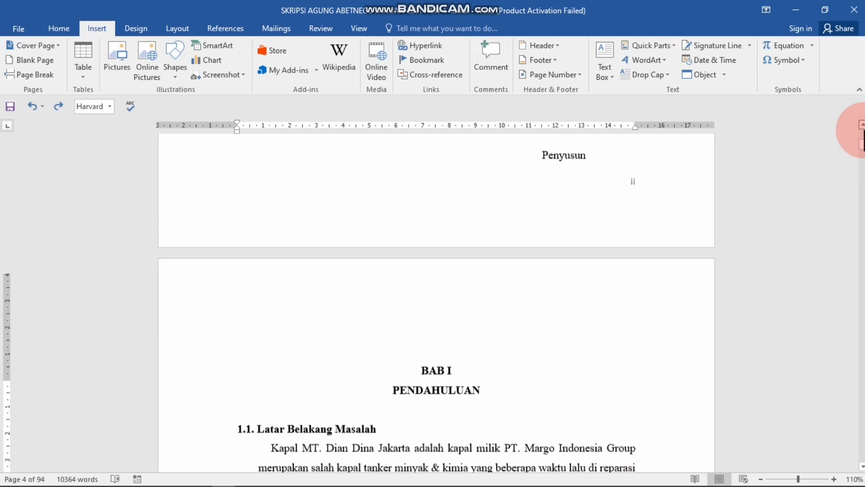
left_click(600, 182)
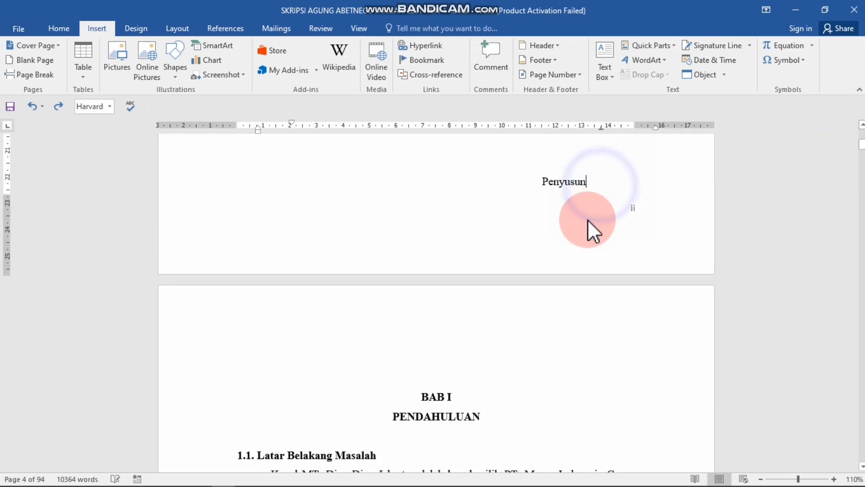
left_click(27, 74)
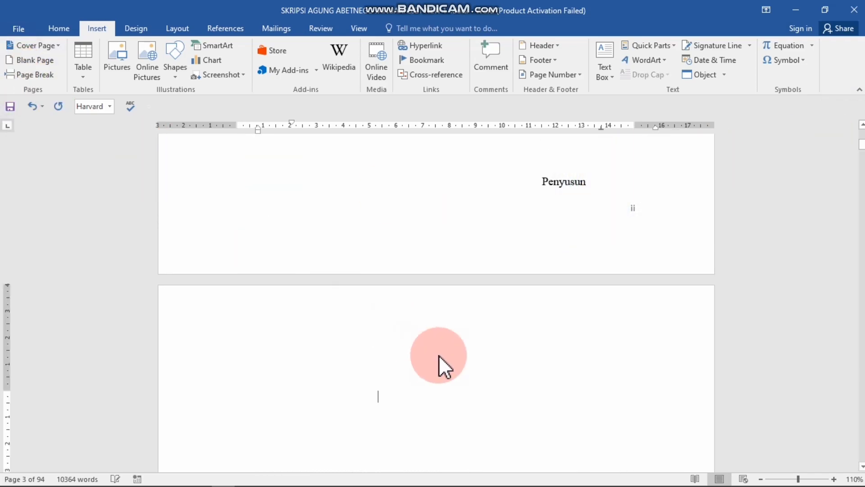
left_click(425, 382)
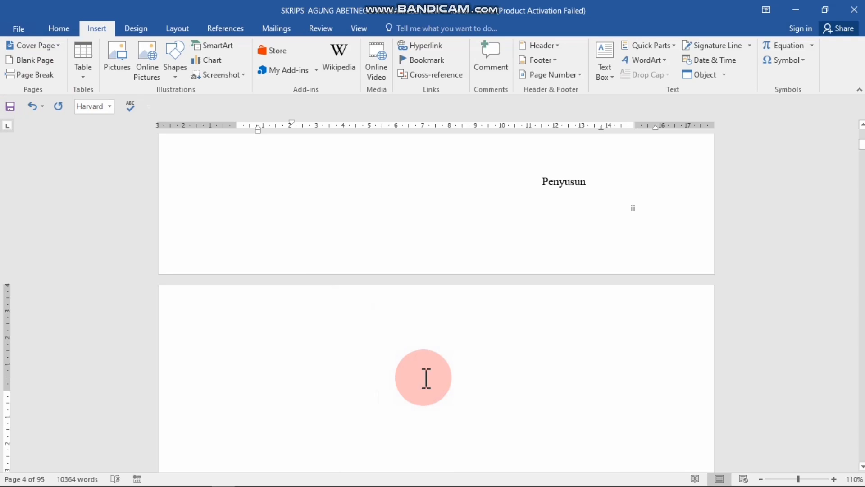
Step: Enter the title "DAFTAR ISI" on the new page before BAB I
type("DAFTAR IS")
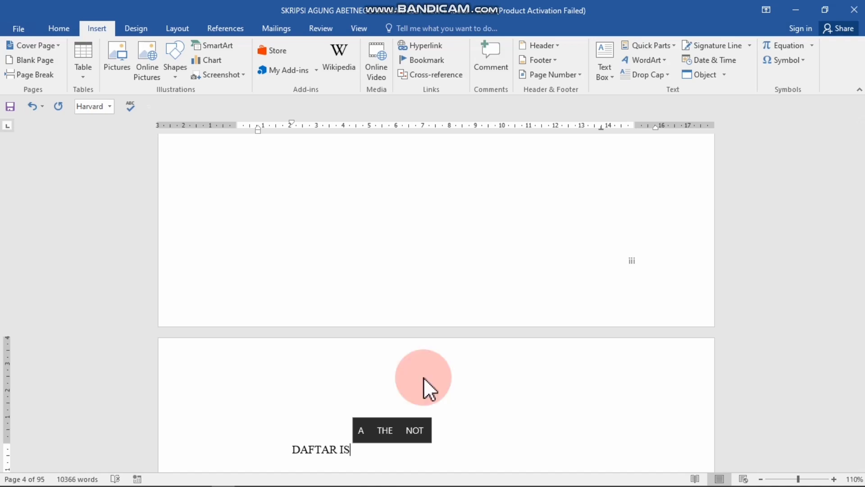
left_click(374, 455)
type("I")
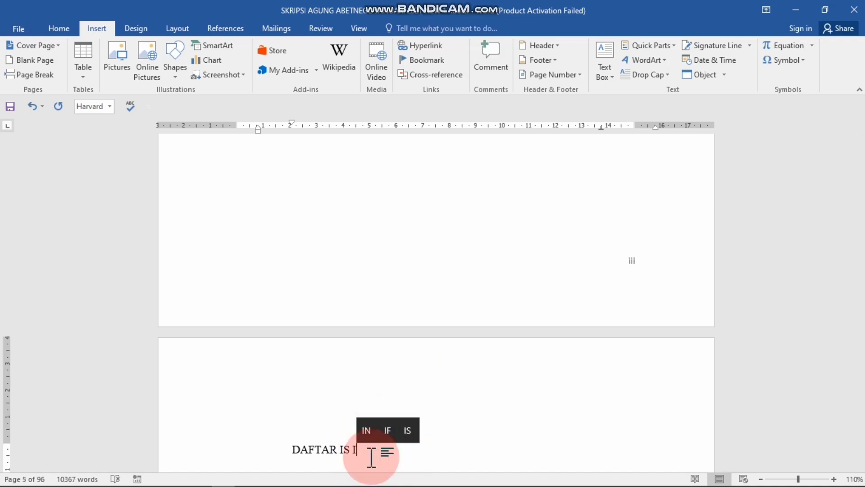
key("BackSpace")
key("BackSpace")
type("I")
Step: Apply the Heading 1 style to the DAFTAR ISI title
left_click_drag(294, 450, 358, 456)
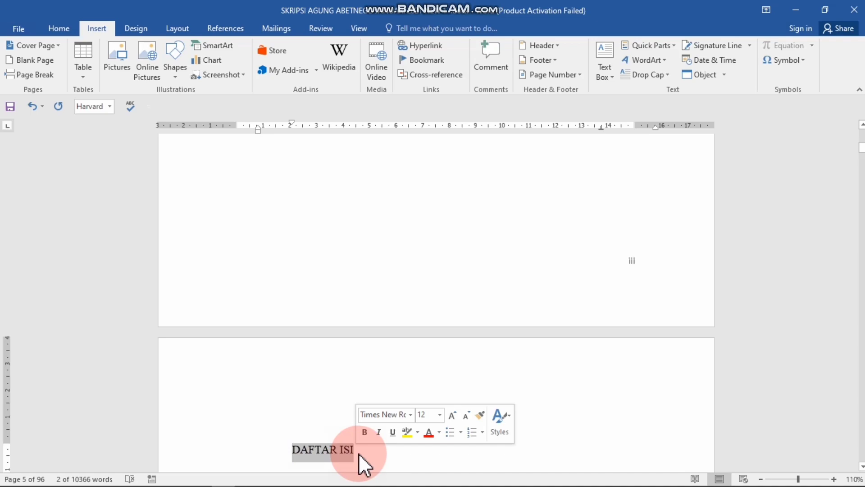
left_click(53, 33)
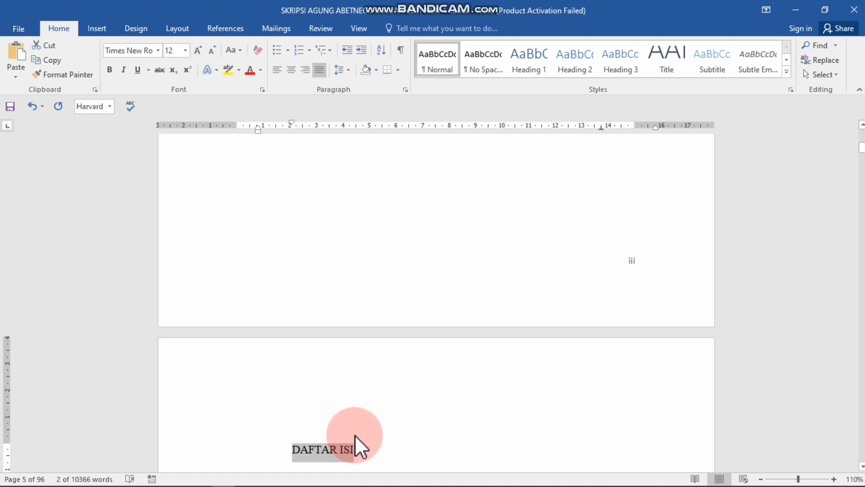
left_click(535, 56)
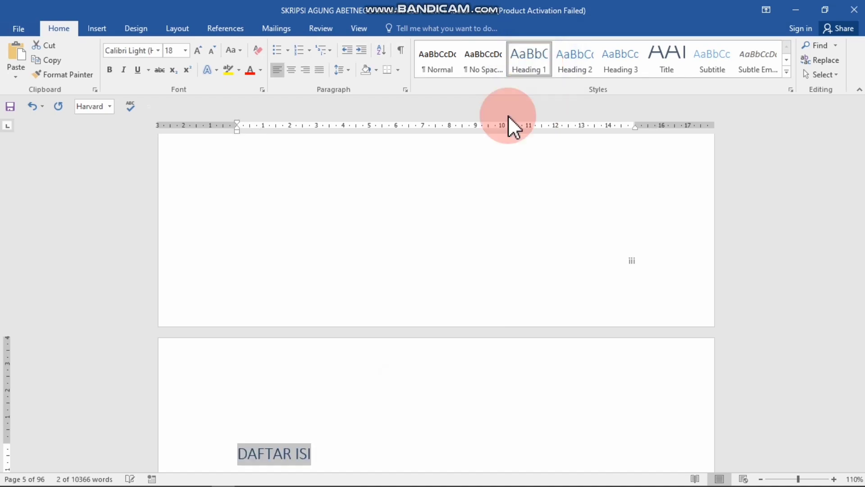
Step: Set the DAFTAR ISI title to Times New Roman at size 14
left_click(210, 49)
left_click(211, 49)
left_click(211, 49)
left_click(210, 49)
left_click(194, 49)
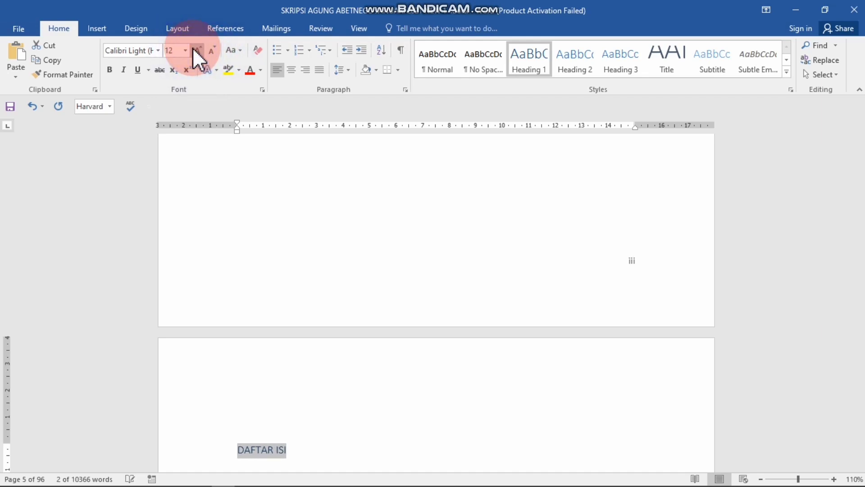
left_click(194, 49)
left_click(154, 50)
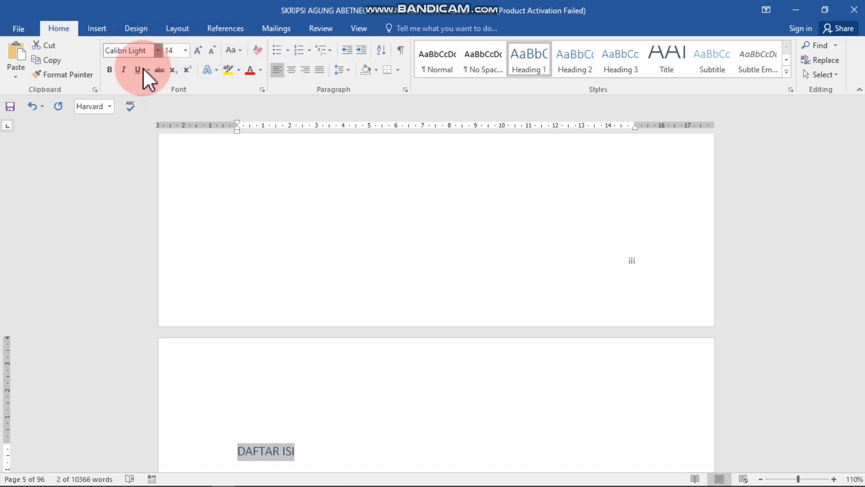
left_click(153, 125)
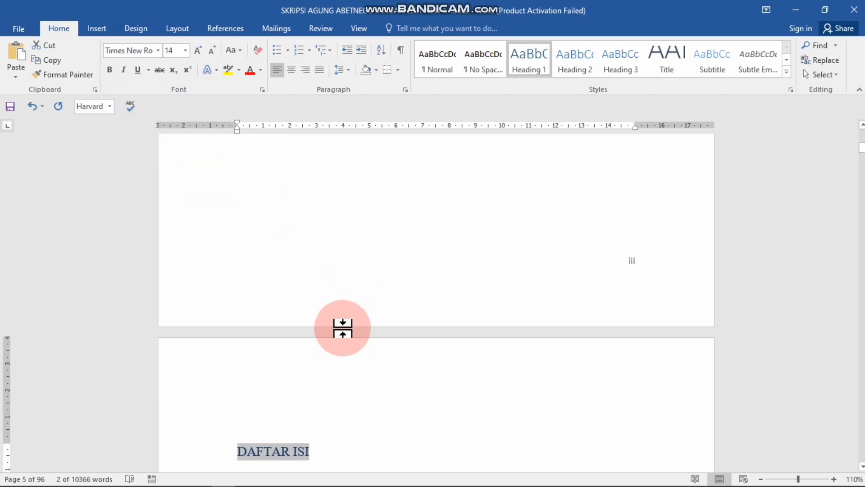
Step: Change the font colour of the DAFTAR ISI title to black
left_click(260, 72)
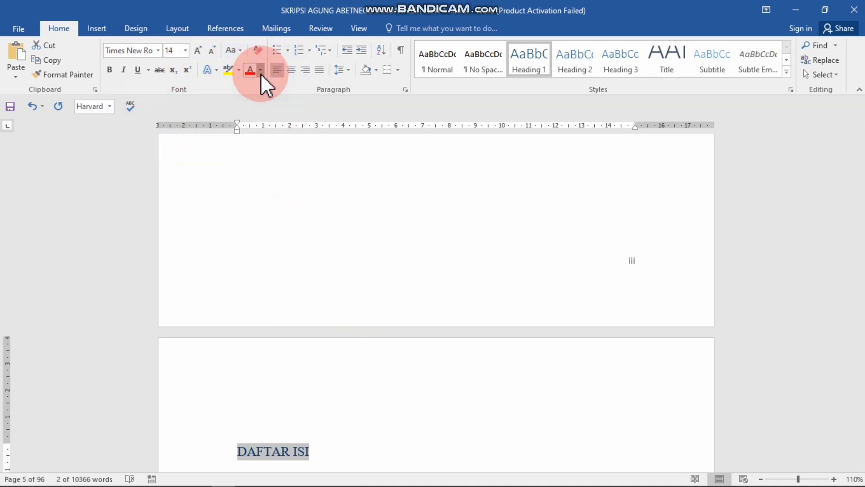
left_click(252, 85)
left_click(354, 433)
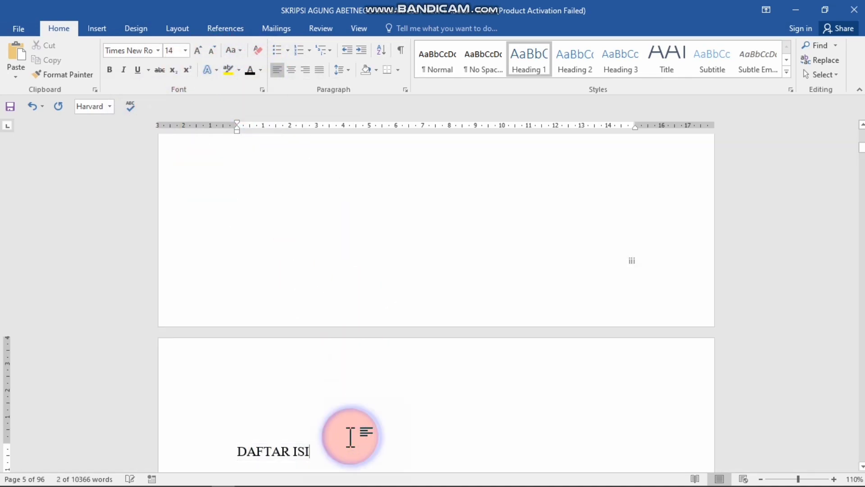
Step: Make the DAFTAR ISI title bold and centre it on the page
left_click_drag(314, 452, 233, 446)
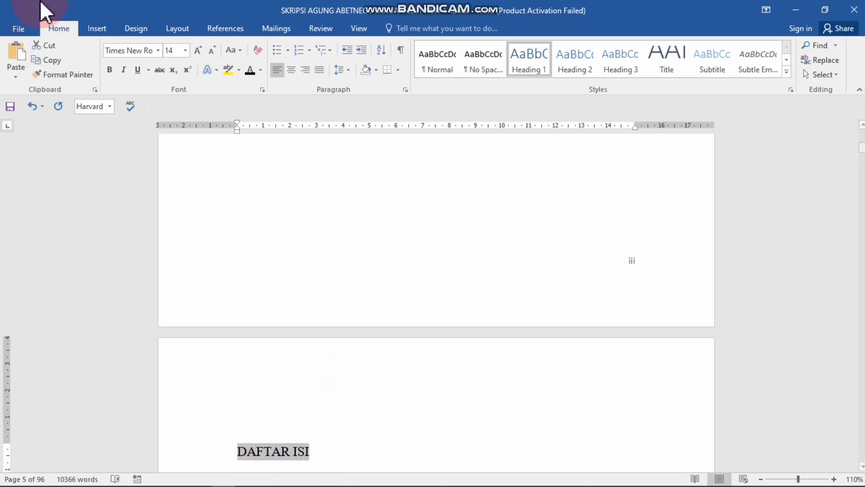
left_click(113, 73)
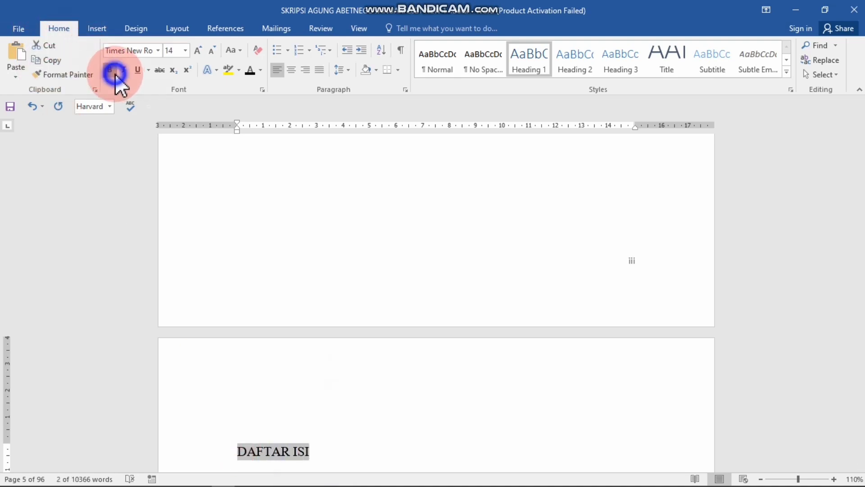
left_click(322, 437)
left_click_drag(316, 452, 222, 443)
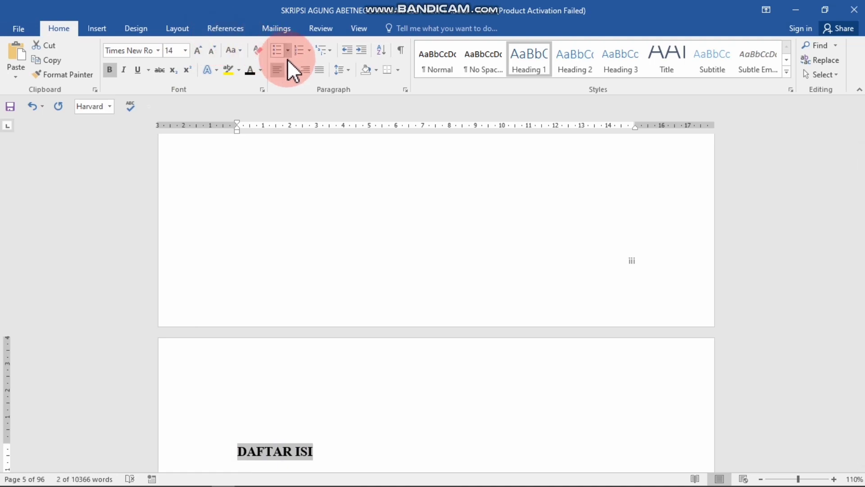
left_click(291, 71)
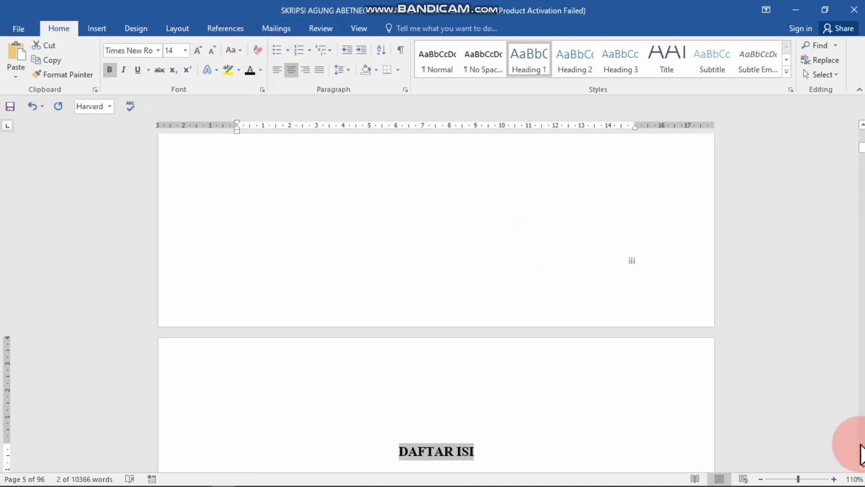
Step: Add a new empty paragraph directly below the DAFTAR ISI title
left_click(862, 467)
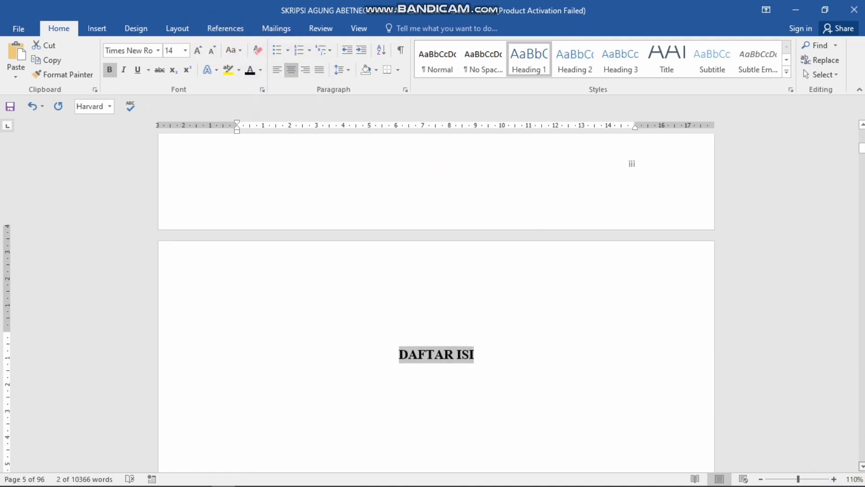
left_click(566, 199)
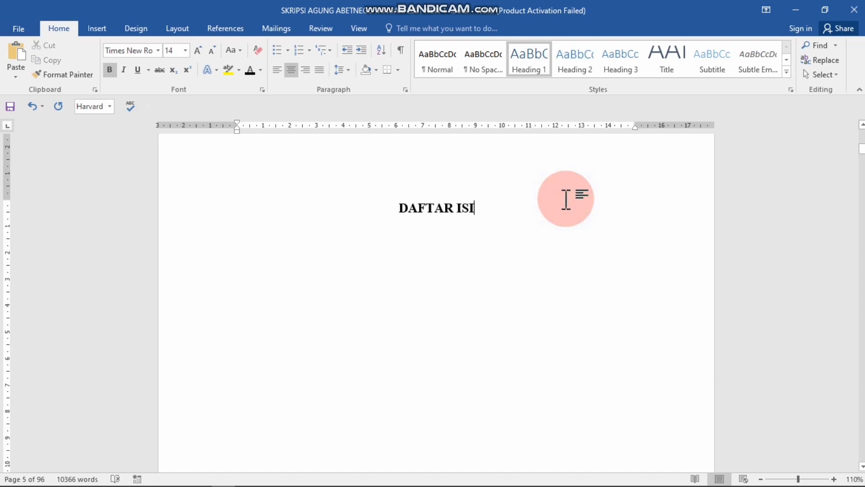
key("Return")
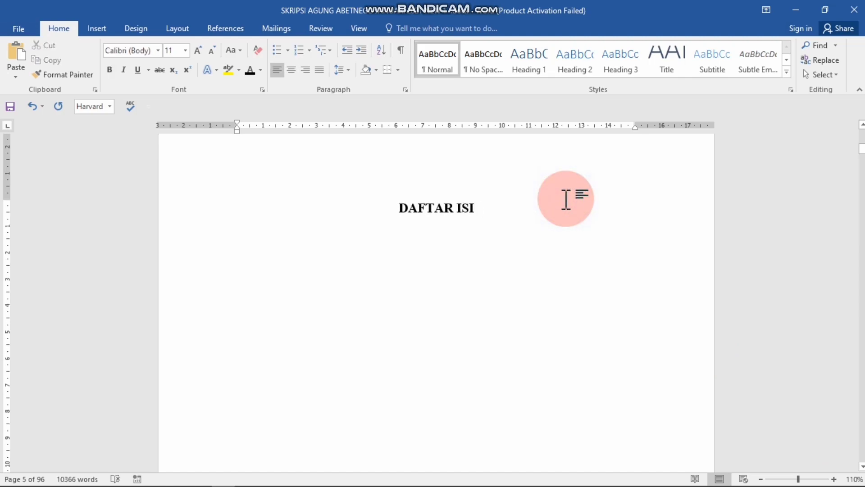
left_click(495, 212)
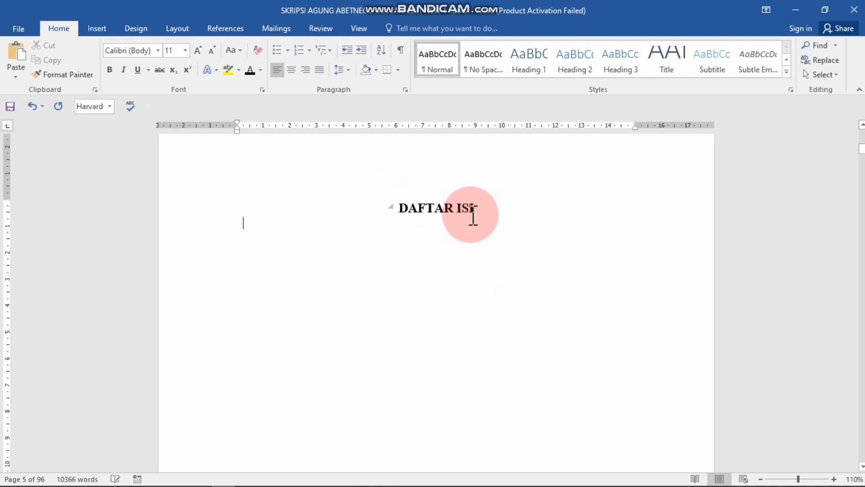
Step: Apply the Heading 2 style to the subheading "1.1. Latar Belakang Masalah" in BAB I
scroll(457, 217, "down", 12)
scroll(436, 297, "down", 6)
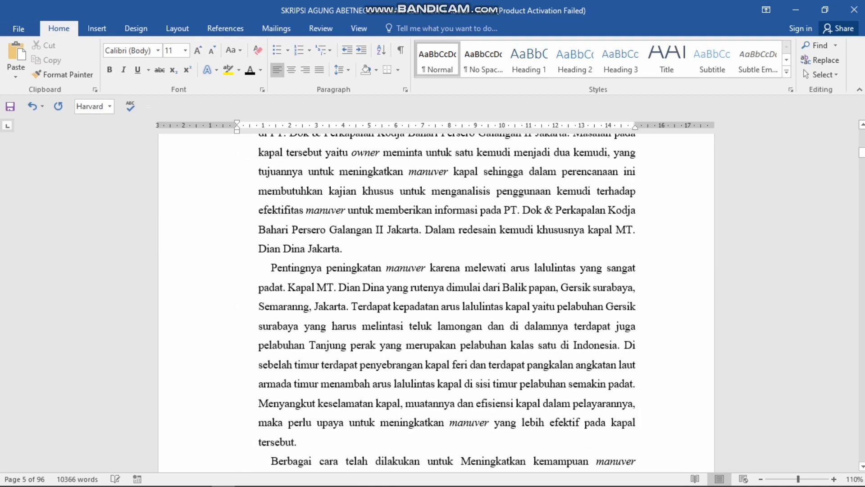
scroll(436, 297, "up", 6)
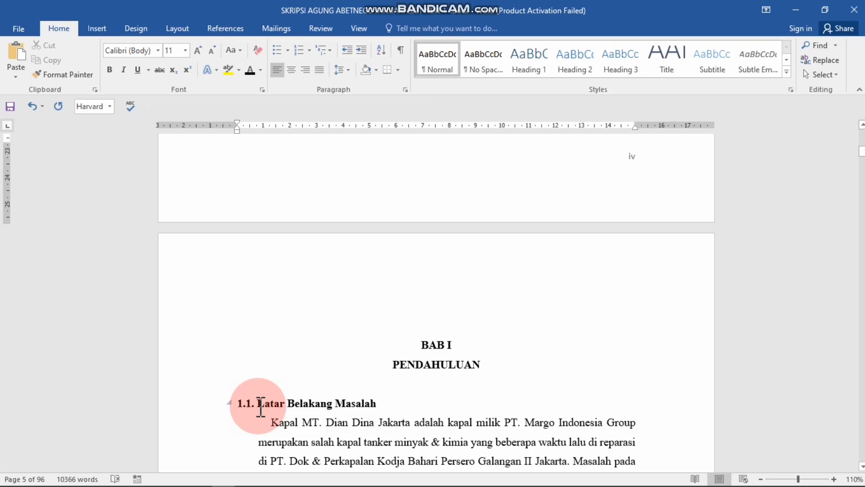
left_click_drag(260, 403, 232, 407)
left_click(360, 410)
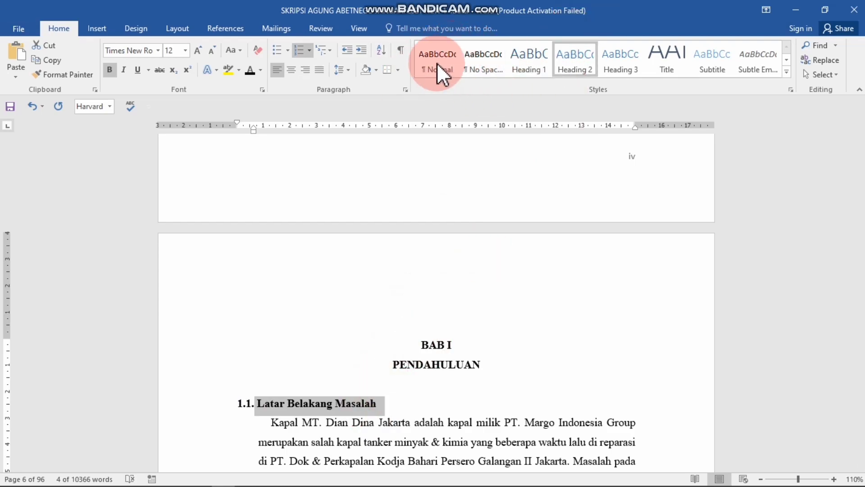
left_click(575, 60)
Step: Apply the Heading 1 style to both lines of the chapter title "BAB I PENDAHULUAN"
left_click(441, 360)
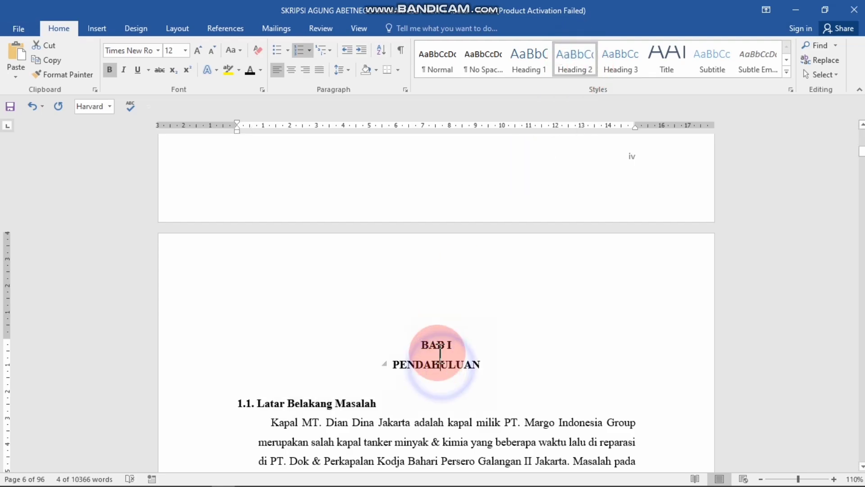
left_click_drag(423, 343, 493, 366)
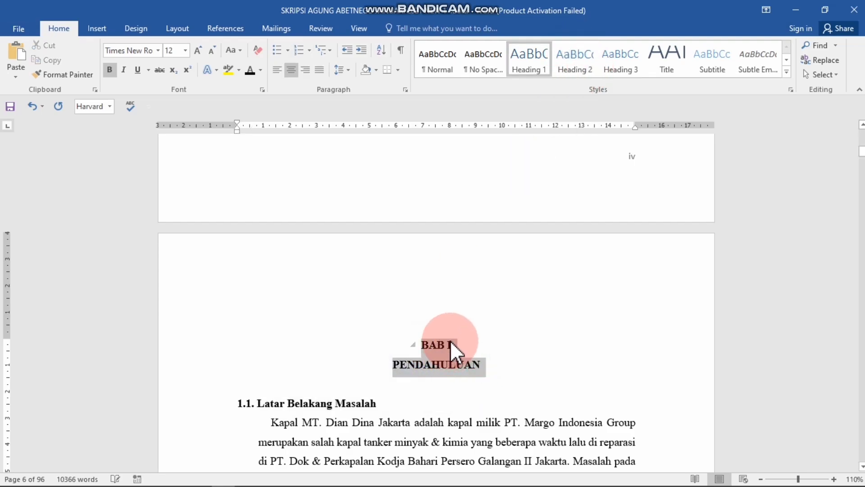
left_click(514, 65)
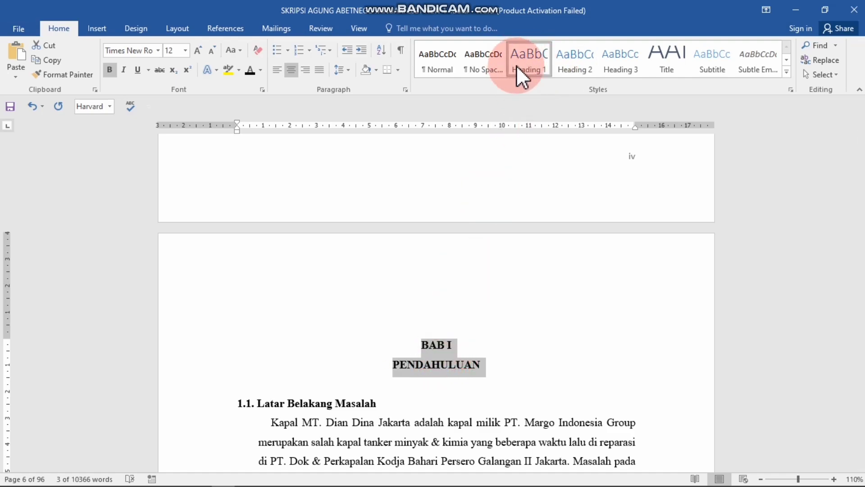
left_click(376, 403)
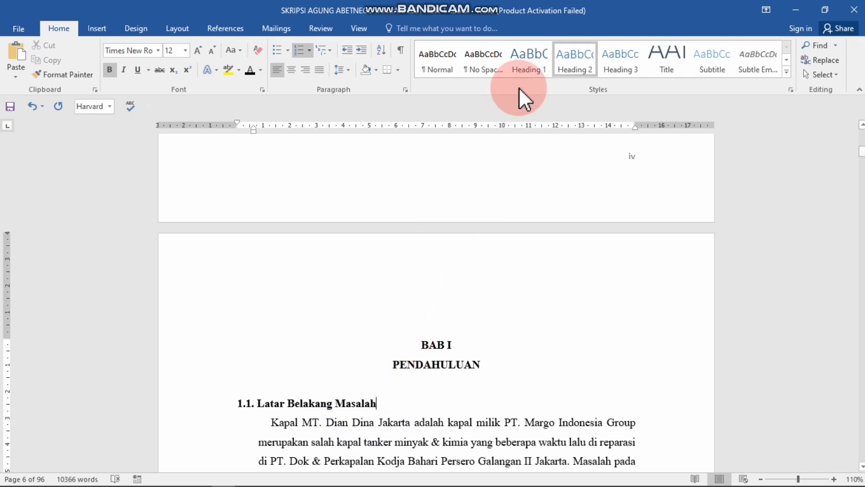
Step: Undo the last change and check which style the BAB I subheadings from "Perumusan Masalah" to "Sistematika Penulisan" use
scroll(788, 338, "down", 20)
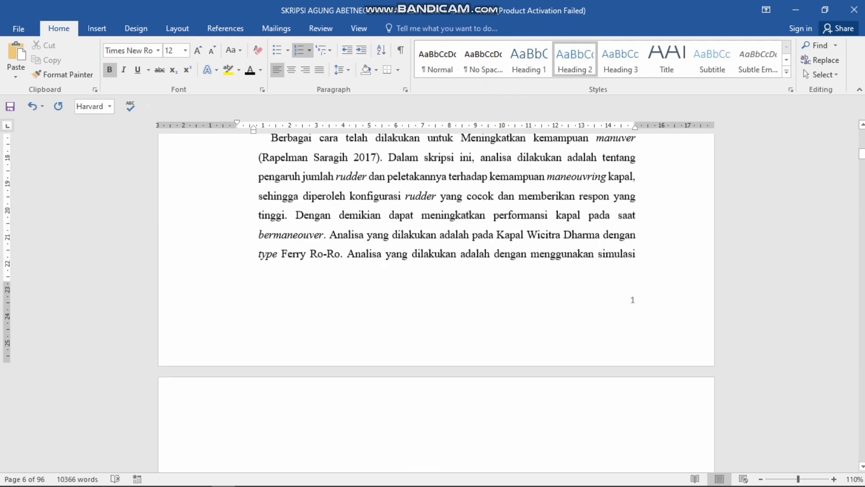
scroll(374, 309, "down", 1)
left_click(282, 364)
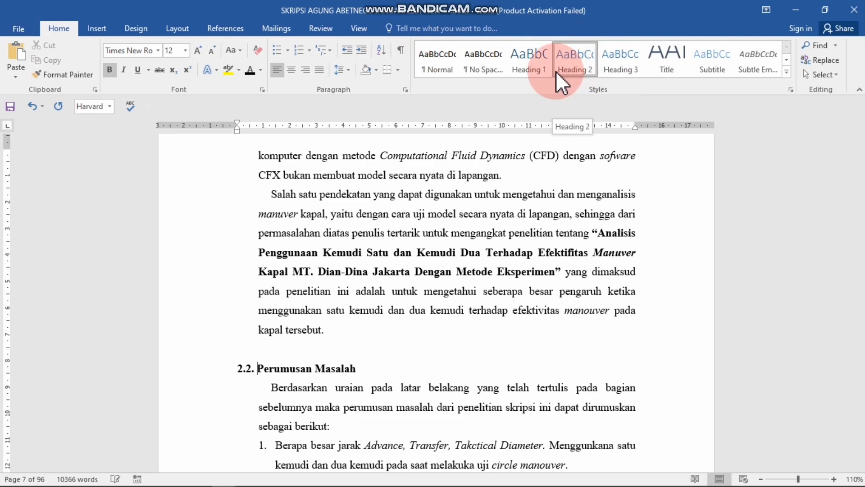
key("ctrl+z")
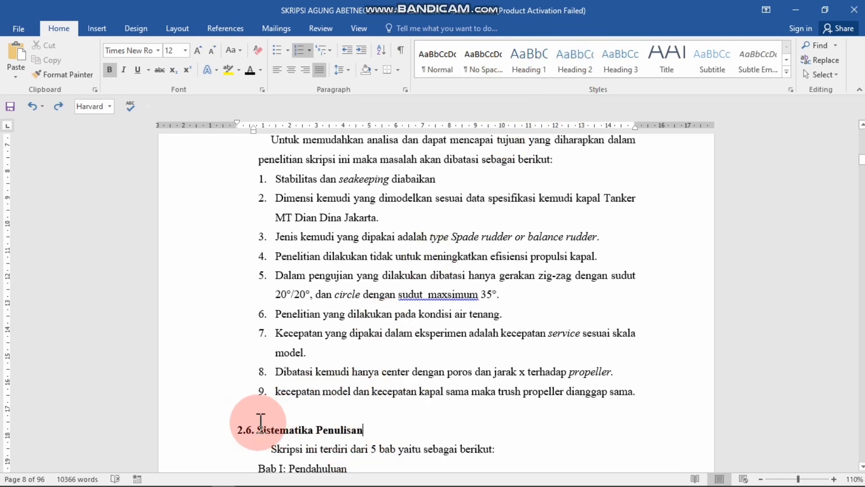
left_click(862, 138)
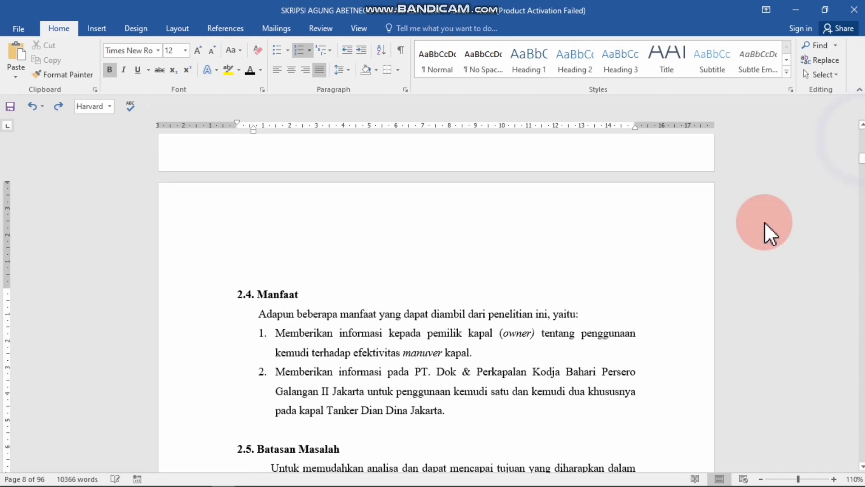
left_click(340, 459)
left_click(340, 451)
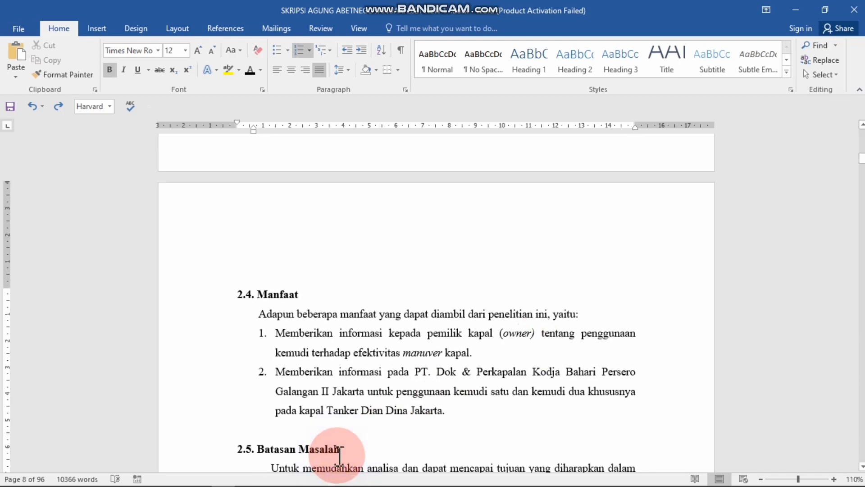
left_click(316, 295)
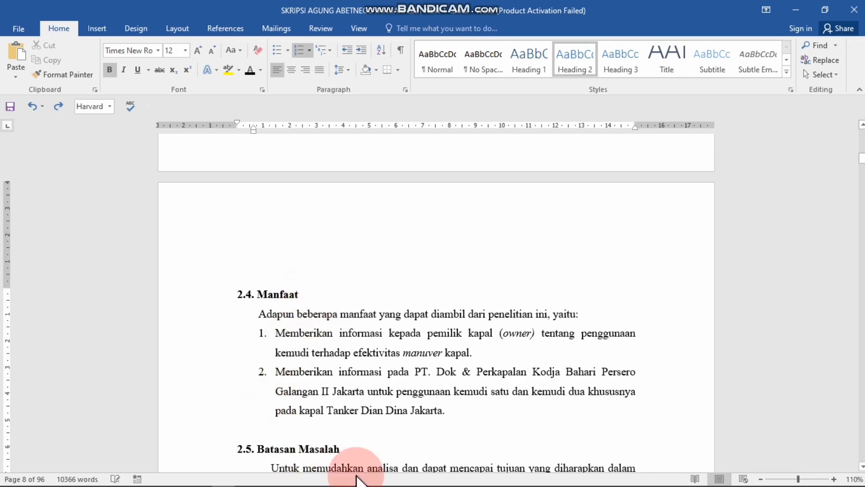
scroll(858, 462, "down", 3)
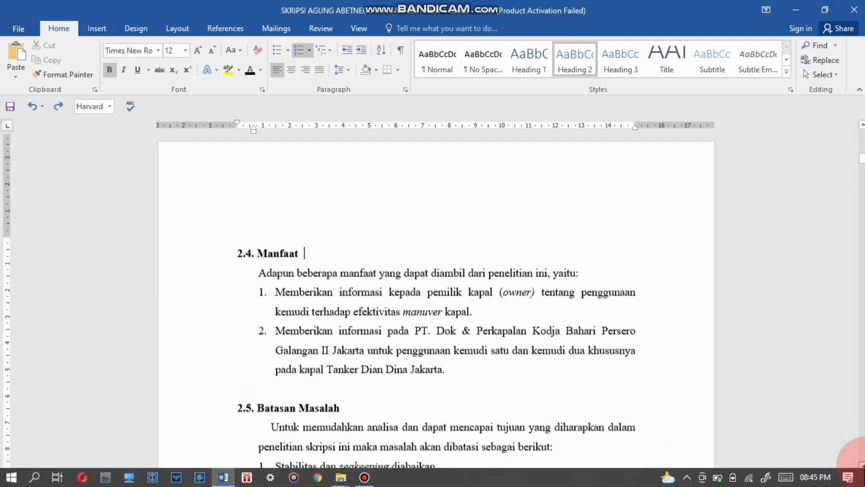
Step: Apply the Heading 2 style to the subheading "Batasan Masalah" and format it as bold 12 pt Times New Roman
left_click_drag(353, 328, 259, 328)
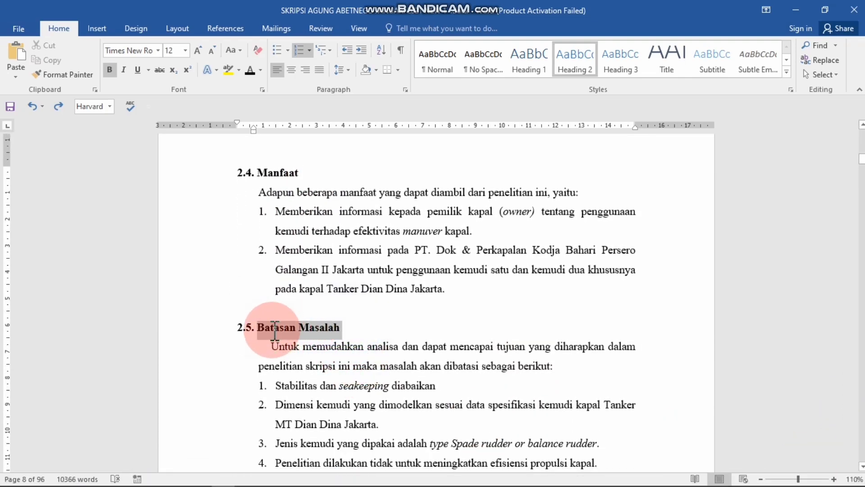
left_click(569, 63)
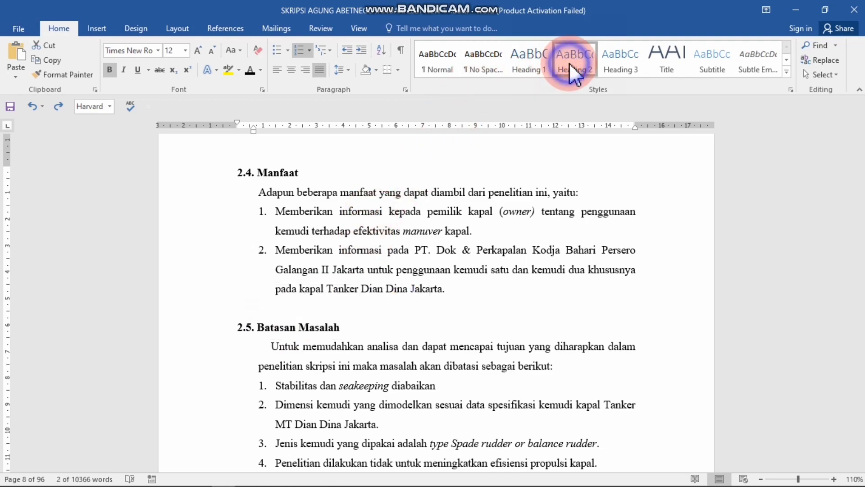
left_click(245, 334)
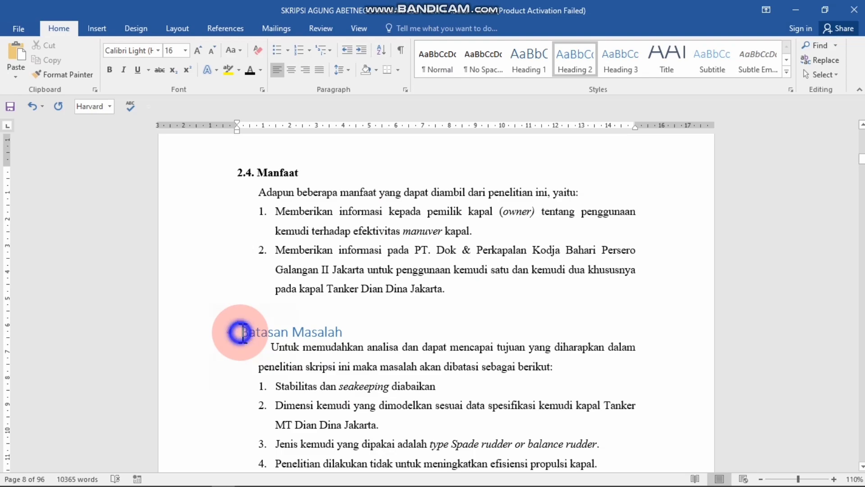
left_click_drag(243, 333, 346, 332)
left_click(212, 50)
left_click(211, 50)
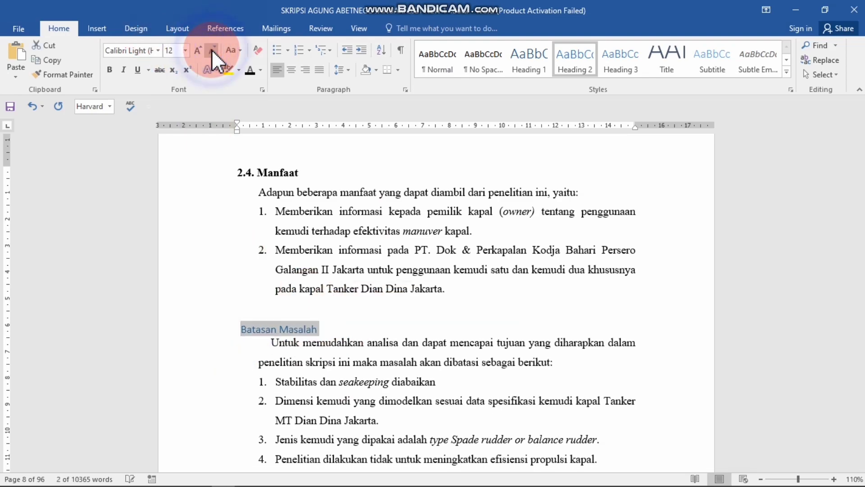
left_click(158, 50)
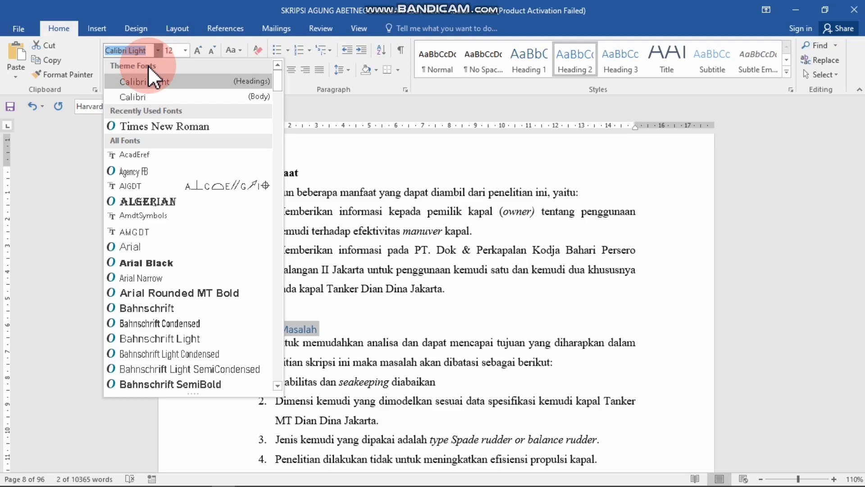
left_click(164, 131)
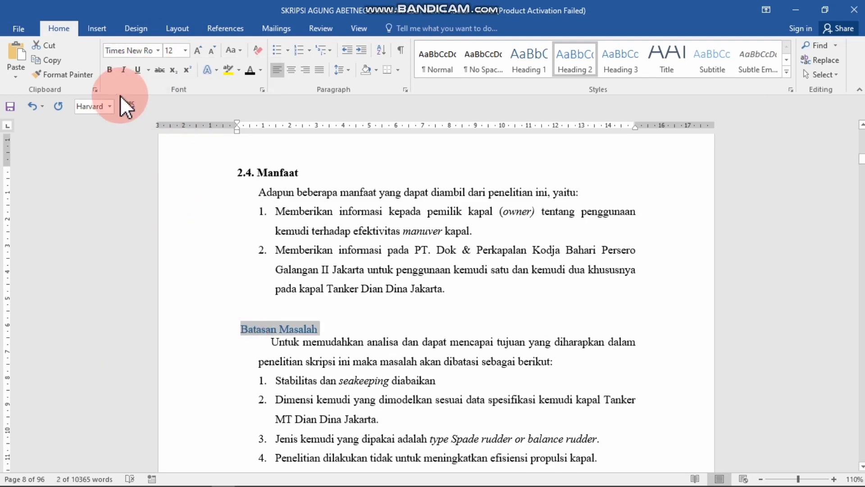
left_click(113, 72)
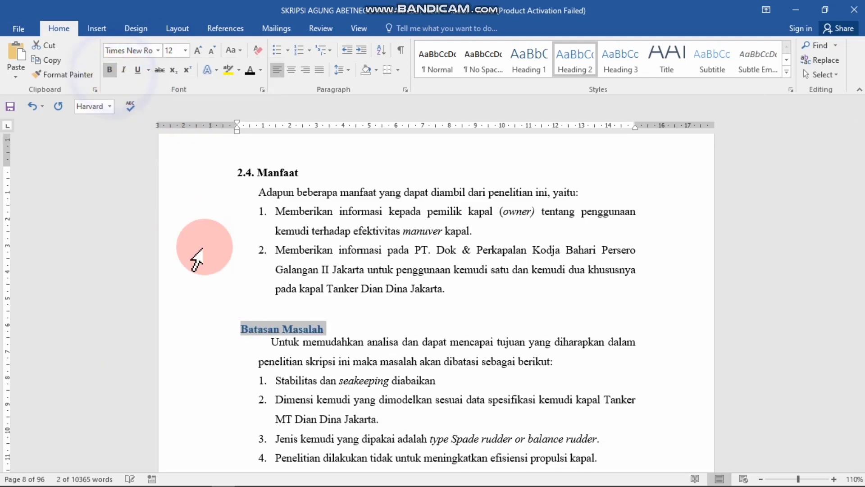
Step: Add the number "2.5." in front of the heading "Batasan Masalah"
left_click(243, 330)
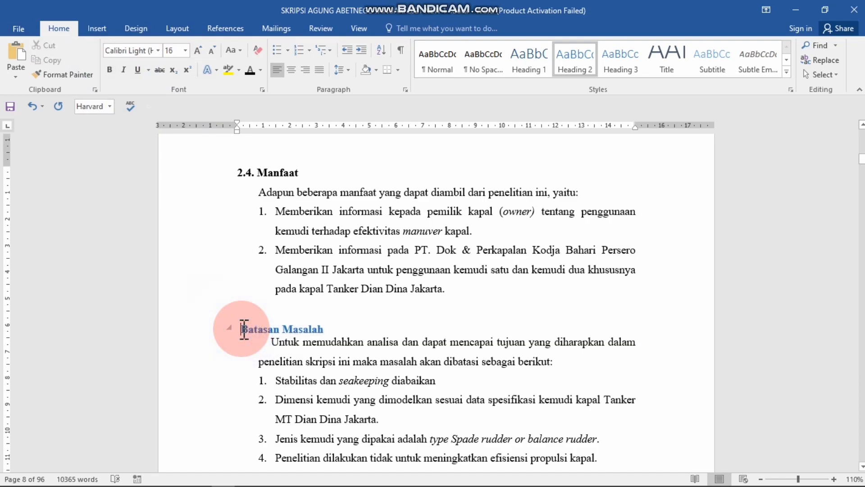
left_click(241, 330)
type("2.5")
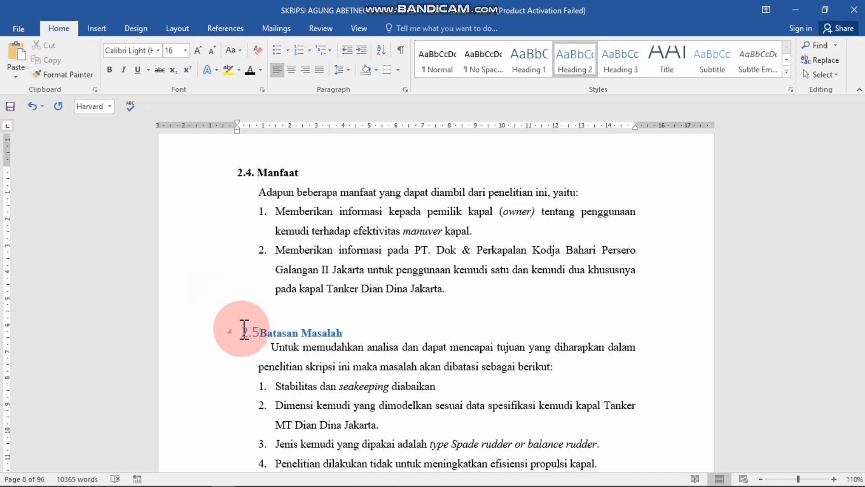
type(".")
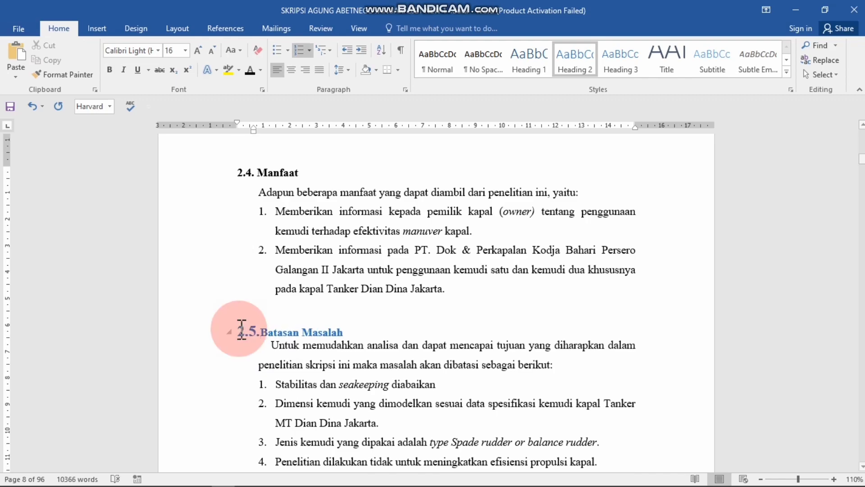
Step: Set the heading number "2.5." to 12 pt and separate it from the title "Batasan Masalah" with a space
left_click(241, 331)
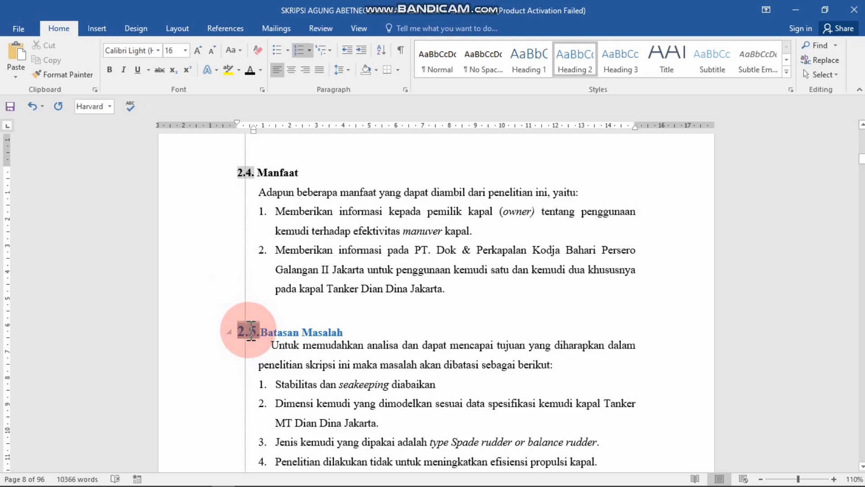
left_click(212, 45)
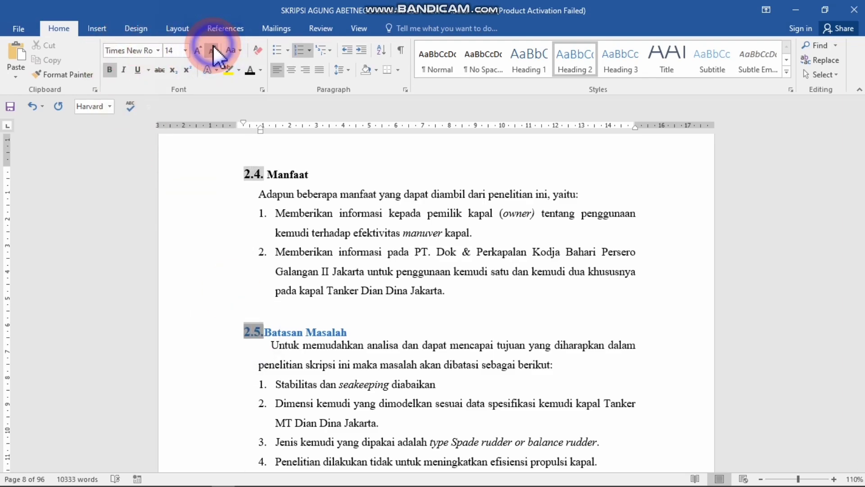
left_click(212, 45)
left_click(264, 325)
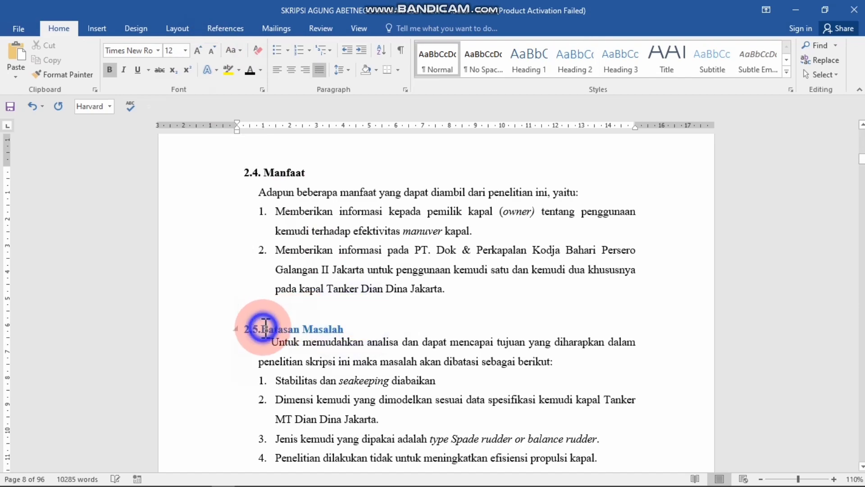
left_click(263, 328)
Step: Change the font colour of the number "2.5." and the title "Batasan Masalah" to black
left_click_drag(352, 325, 324, 326)
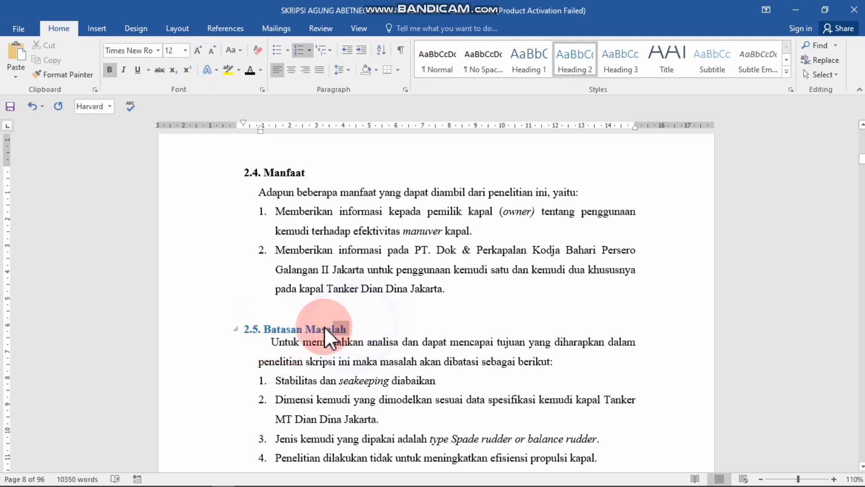
left_click(244, 328)
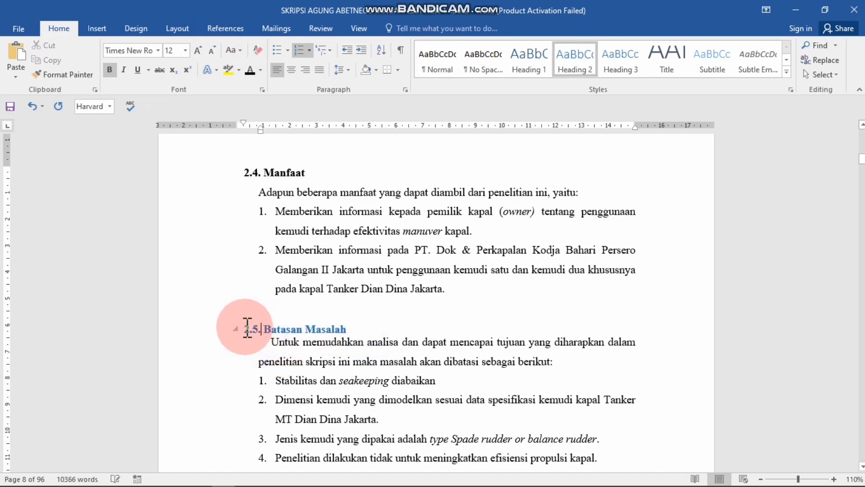
left_click(244, 327)
left_click(256, 328)
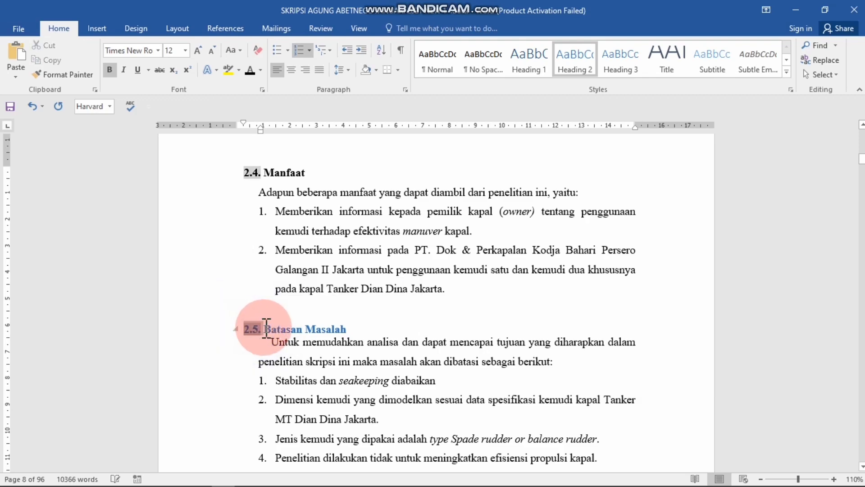
left_click(250, 72)
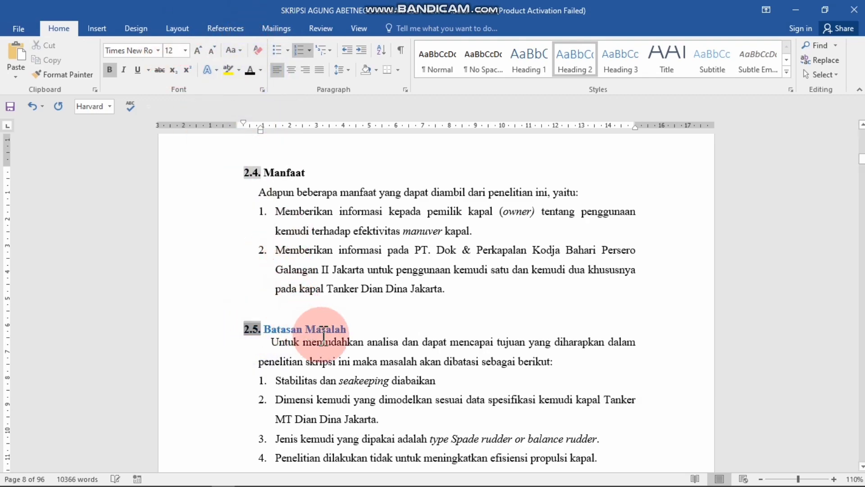
left_click(321, 329)
left_click_drag(350, 328, 277, 331)
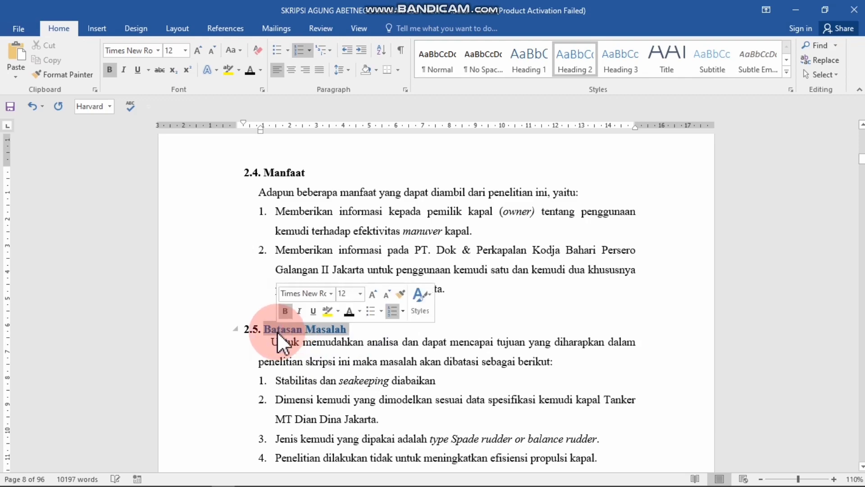
left_click(249, 70)
Step: Add space after the heading paragraph "2.5. Batasan Masalah", keeping its Heading 2 style
left_click(350, 70)
left_click(350, 71)
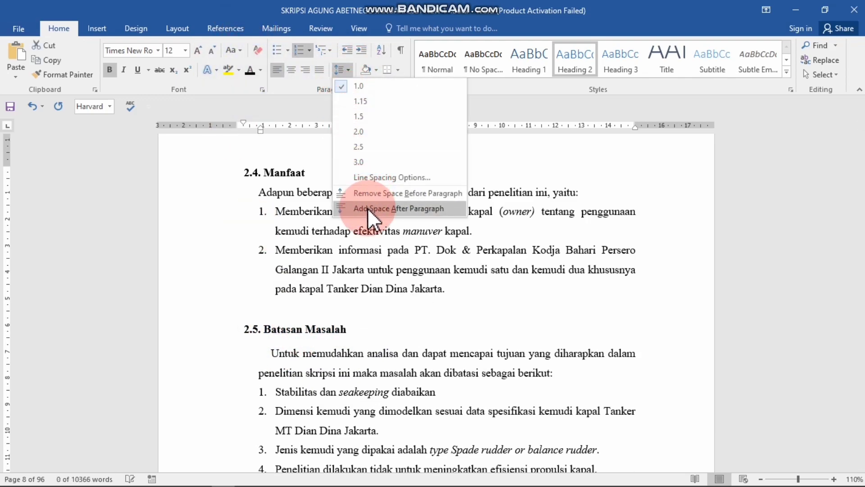
left_click(367, 207)
left_click(425, 321)
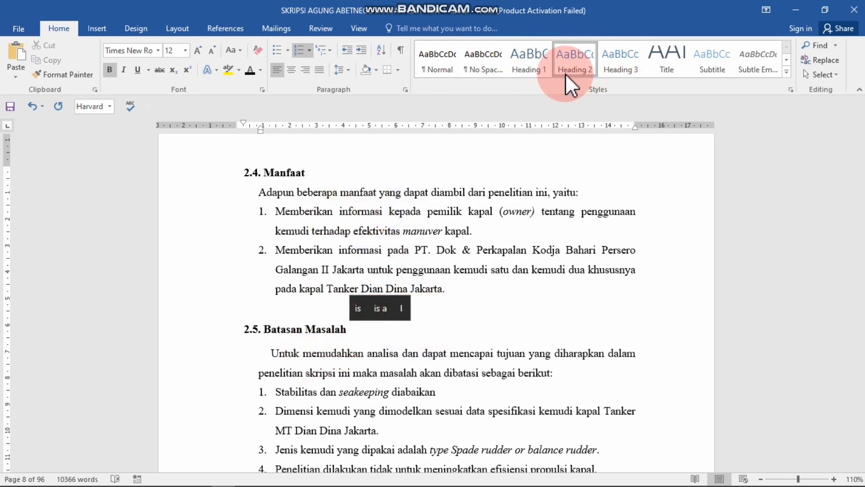
left_click(579, 69)
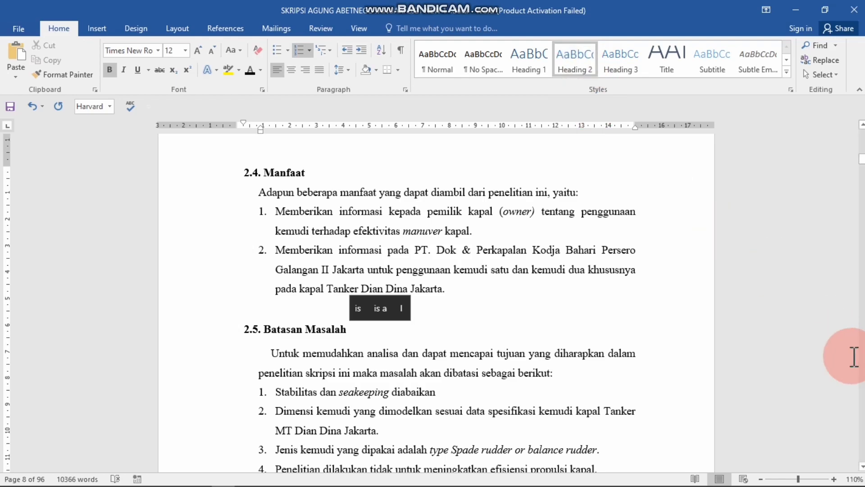
Step: Apply the Heading 2 style to the subheading "Sistematika Penulisan"
scroll(851, 354, "down", 1)
scroll(491, 397, "down", 5)
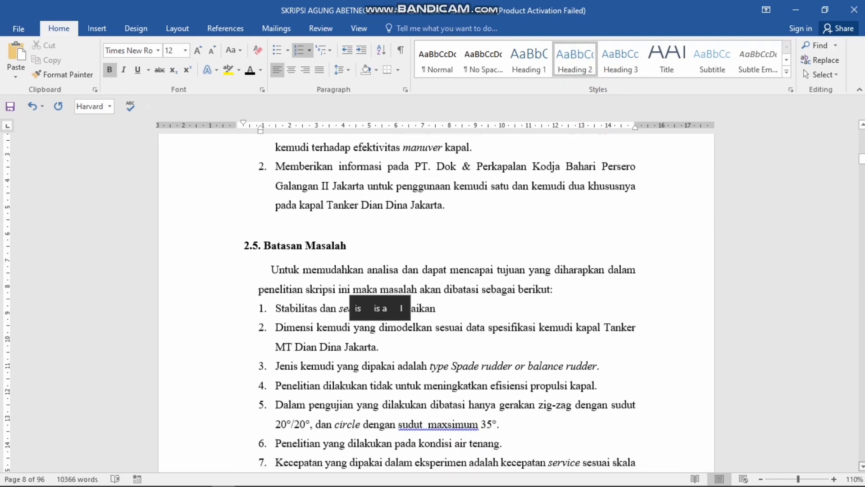
left_click(491, 396)
left_click(286, 328)
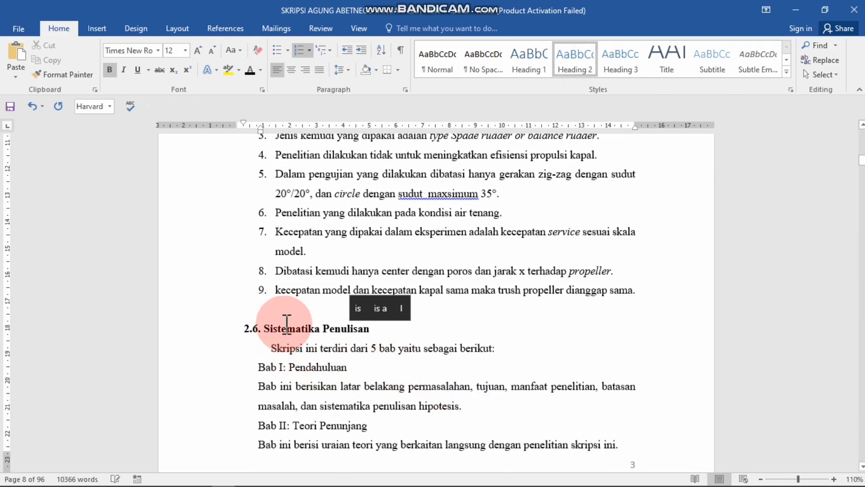
left_click(370, 329)
left_click_drag(370, 329, 245, 329)
left_click(576, 53)
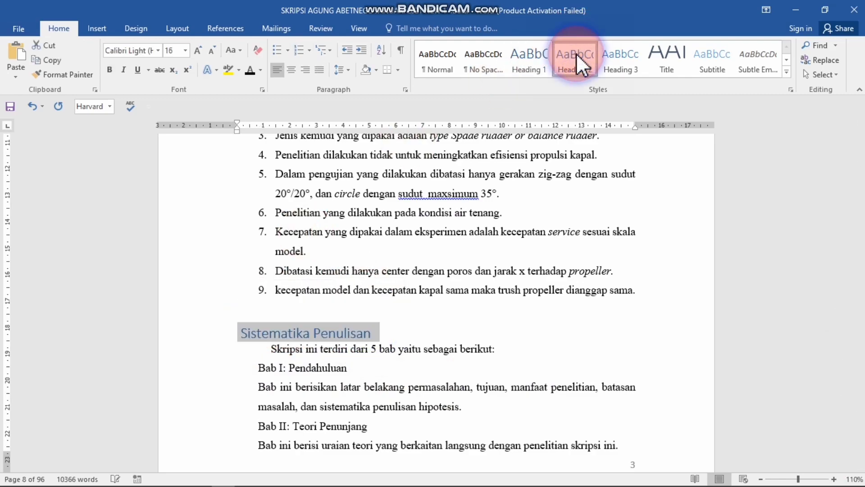
Step: Add the number "2.6." in front of the heading "Sistematika Penulisan"
left_click(238, 332)
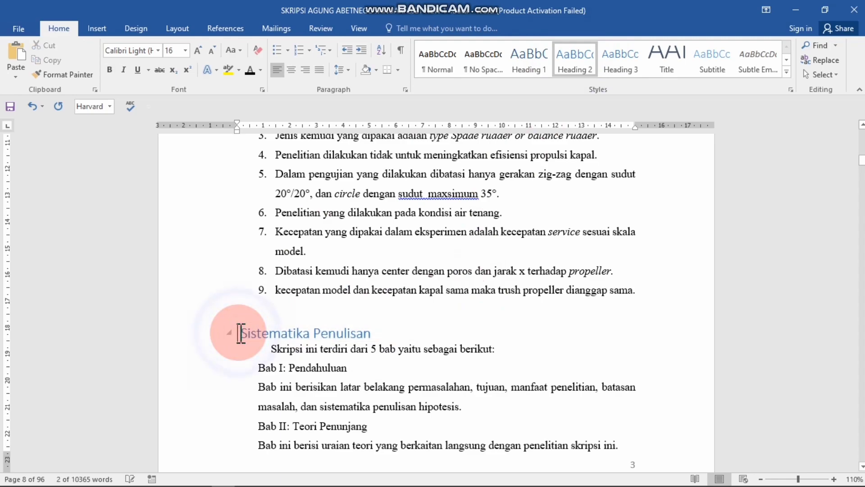
scroll(239, 331, "up", 6)
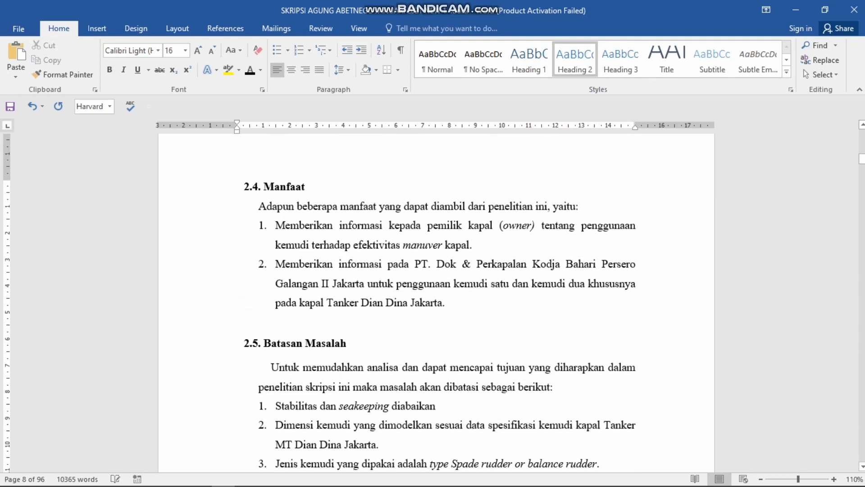
scroll(239, 331, "down", 6)
type("2.5 Sistematika Penulisan")
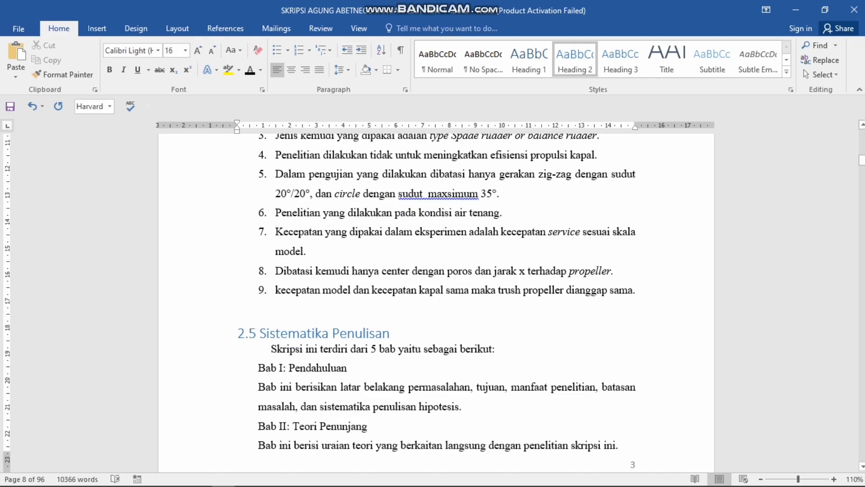
key("BackSpace")
type("6.")
Step: Set the heading text "Sistematika Penulisan" to Times New Roman, size 12
left_click_drag(398, 337, 251, 332)
left_click(153, 50)
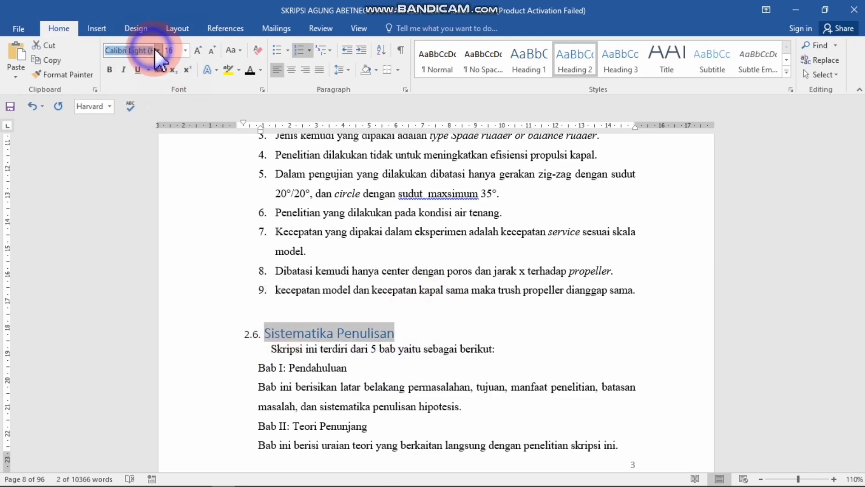
left_click(158, 51)
left_click(149, 126)
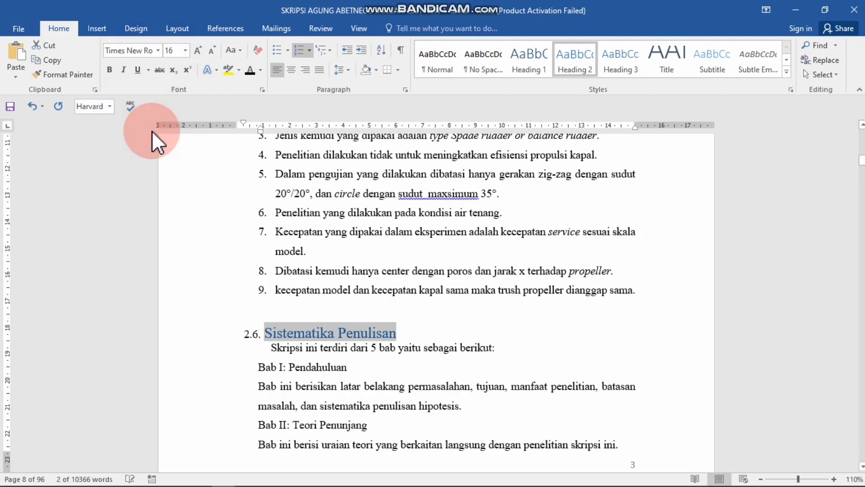
left_click(210, 50)
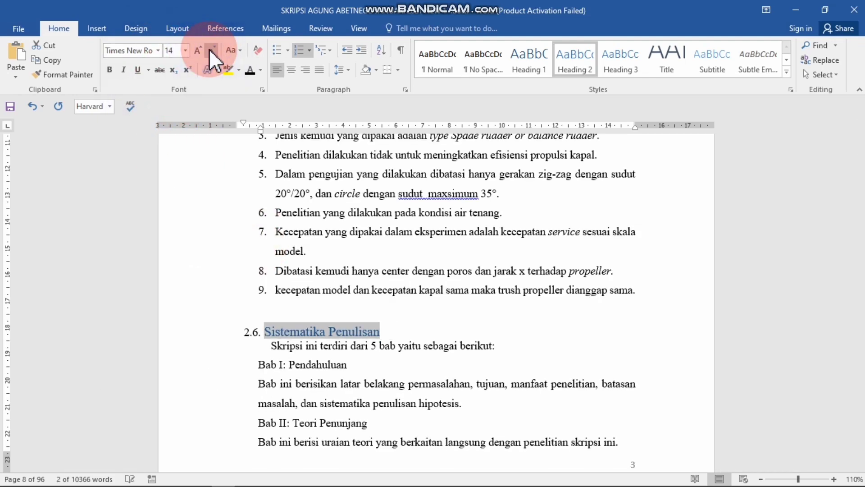
left_click(211, 50)
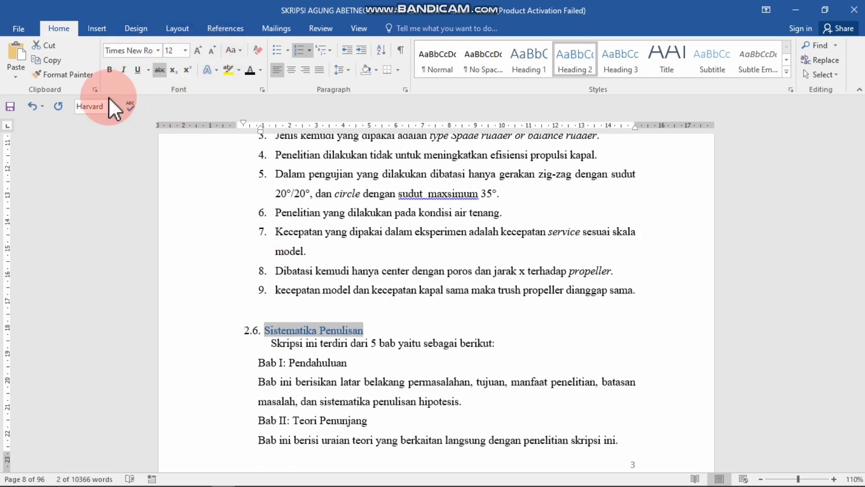
Step: Make the heading "Sistematika Penulisan" with its number "2.6." black and bold
left_click(358, 329)
left_click(232, 332)
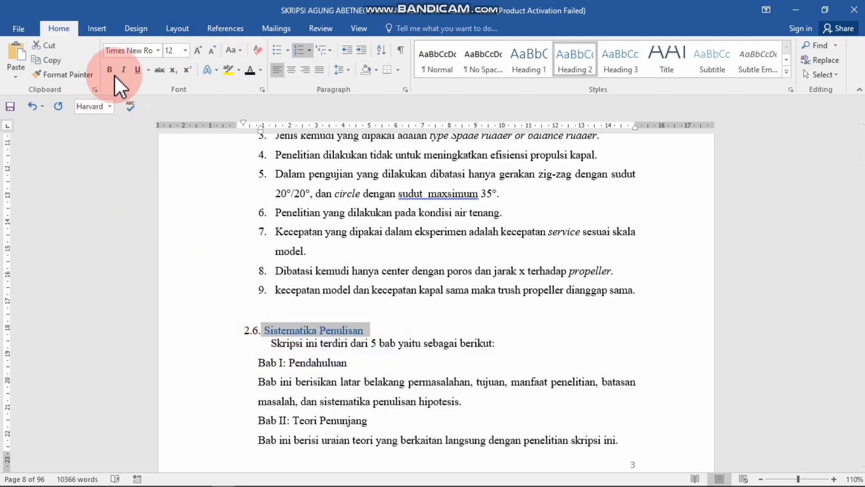
left_click(254, 68)
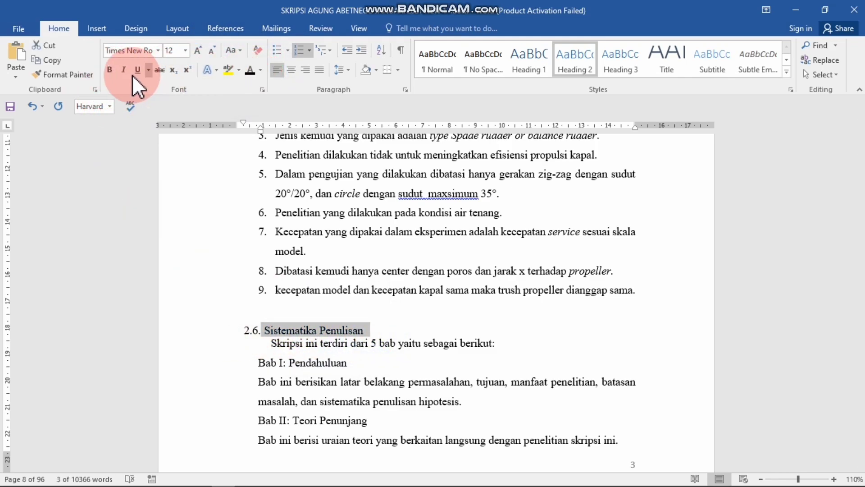
left_click(109, 69)
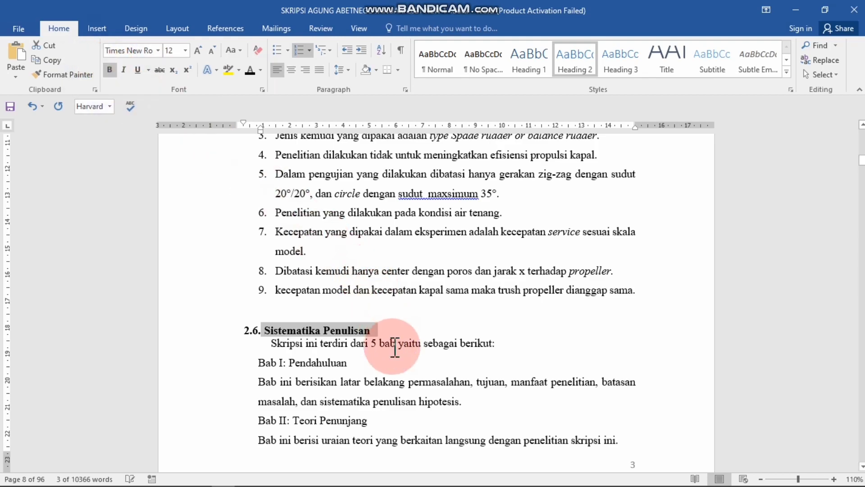
Step: Add space after the heading paragraph "2.6. Sistematika Penulisan"
left_click(385, 323)
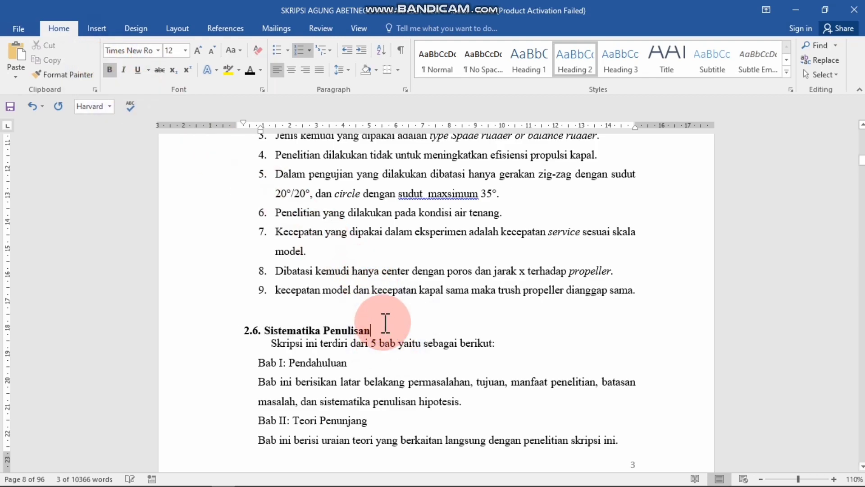
left_click(342, 69)
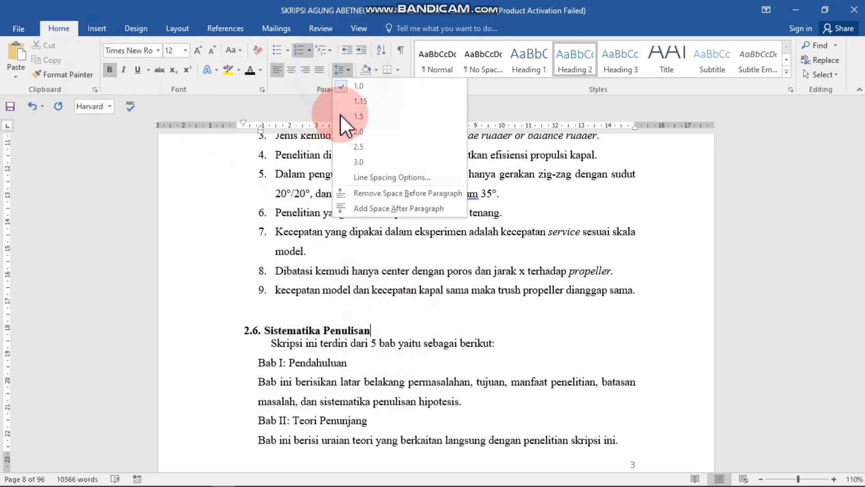
left_click(365, 211)
left_click(431, 326)
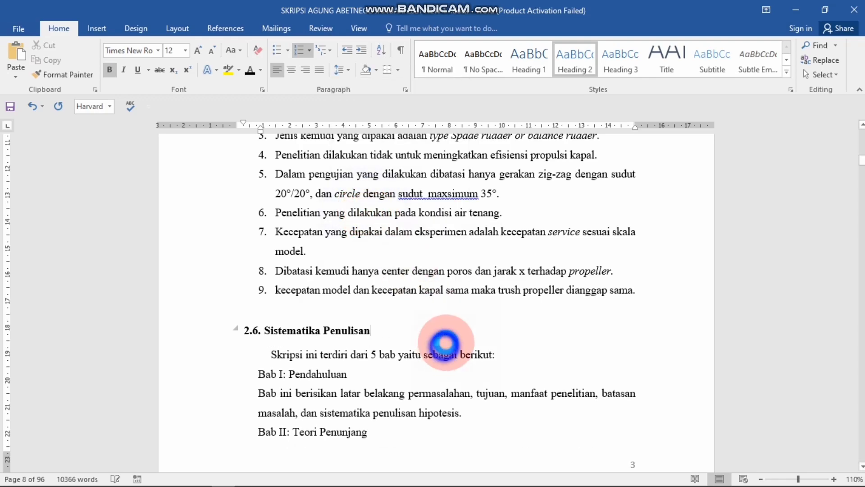
Step: Check the style of each numbered subheading from "2.3. Tujuan" to "2.6. Sistematika Penulisan"
scroll(436, 303, "down", 15)
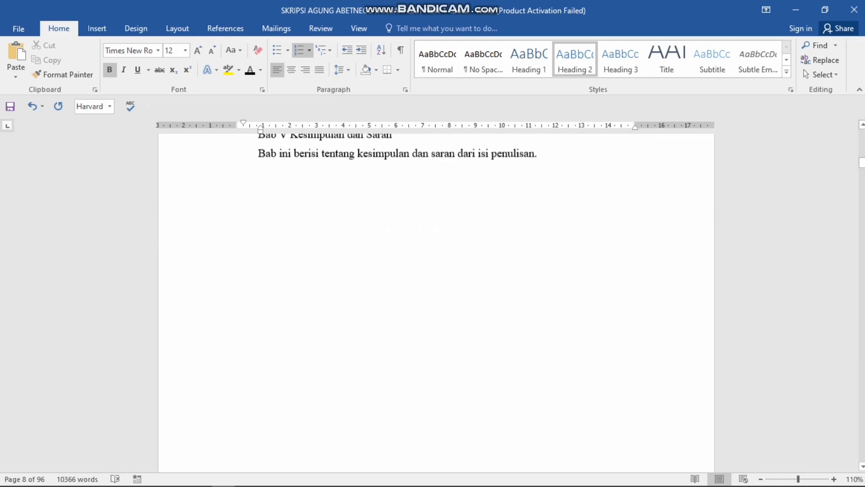
scroll(436, 303, "down", 4)
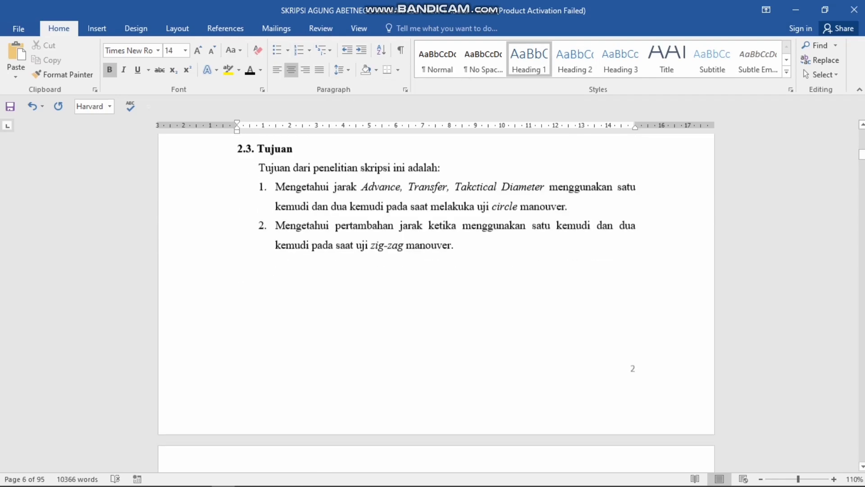
scroll(556, 367, "down", 2)
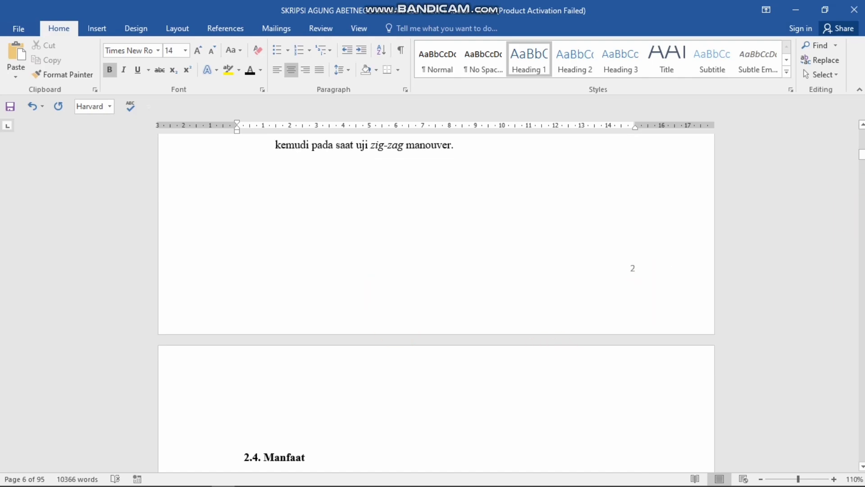
scroll(861, 153, "up", 5)
scroll(861, 144, "up", 2)
left_click(315, 378)
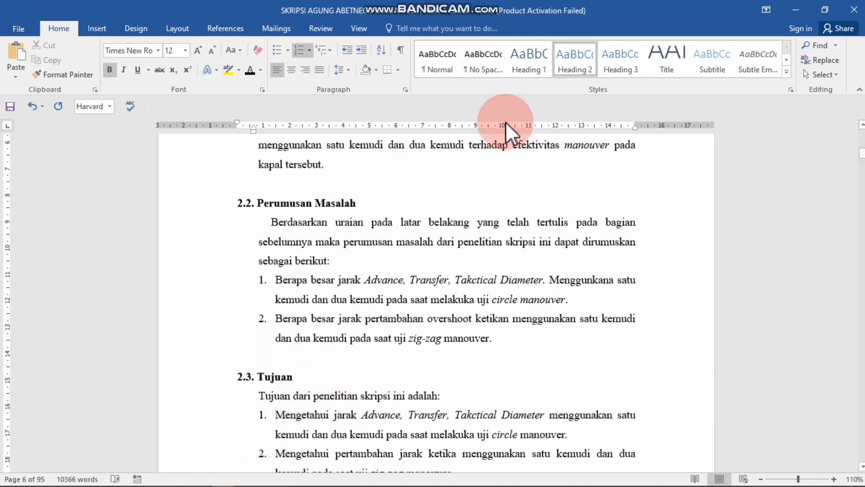
scroll(569, 469, "down", 8)
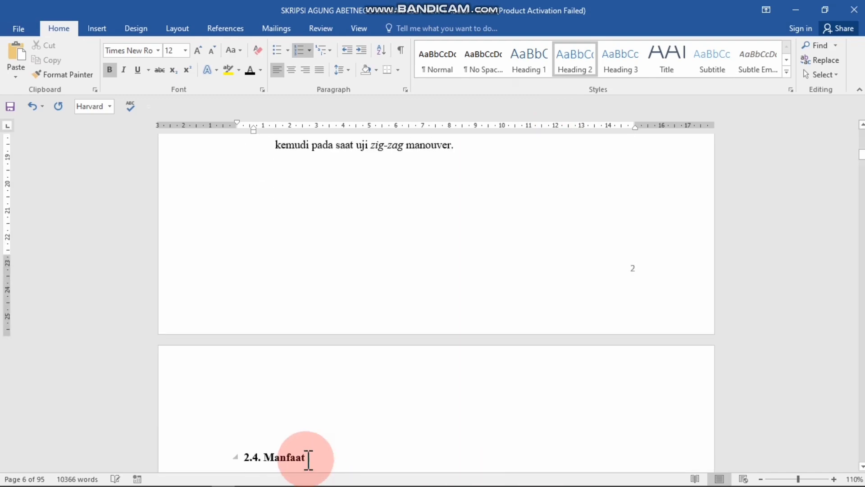
left_click(310, 458)
scroll(793, 284, "down", 7)
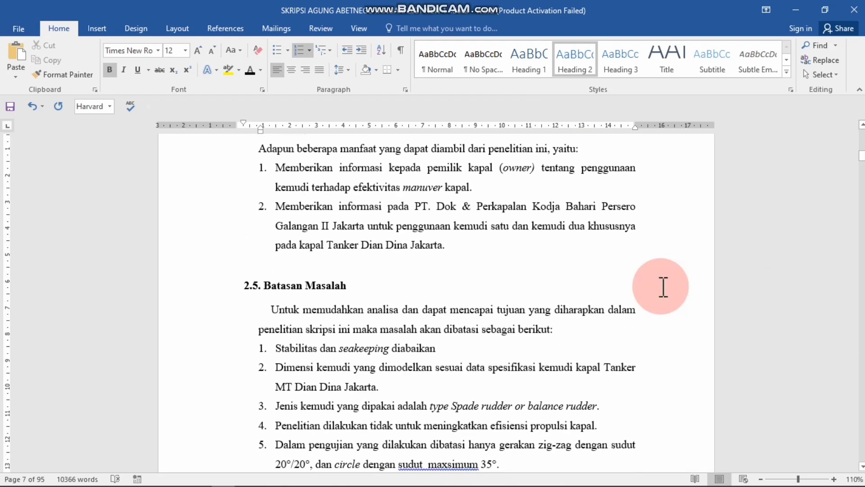
left_click(387, 281)
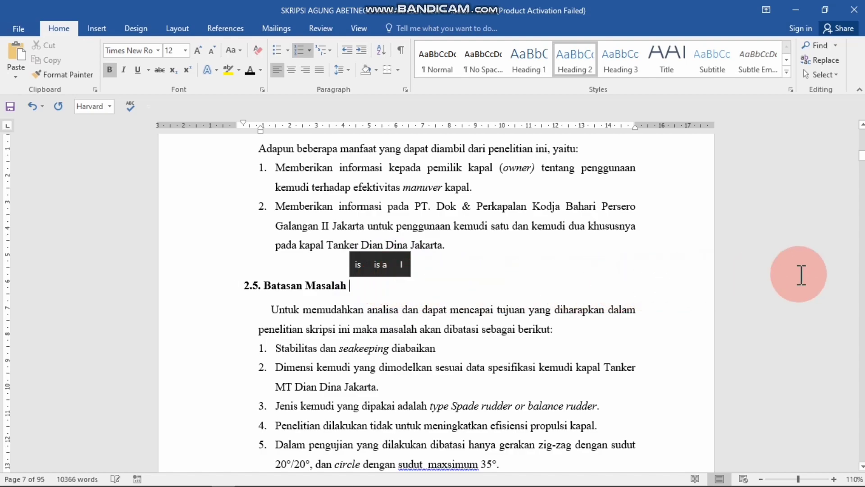
scroll(439, 297, "down", 7)
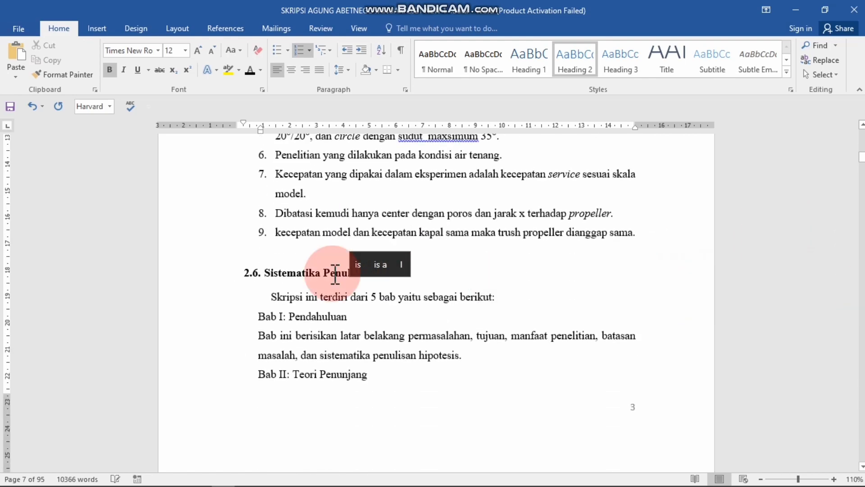
left_click(437, 279)
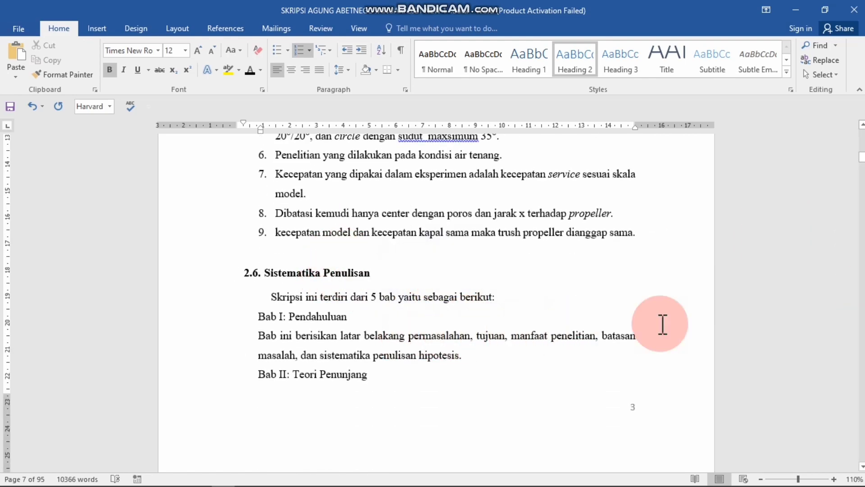
Step: Look over the pages between the heading "2.6. Sistematika Penulisan" and the start of chapter "BAB II LANDASAN TEORI"
scroll(435, 300, "down", 7)
scroll(436, 302, "down", 7)
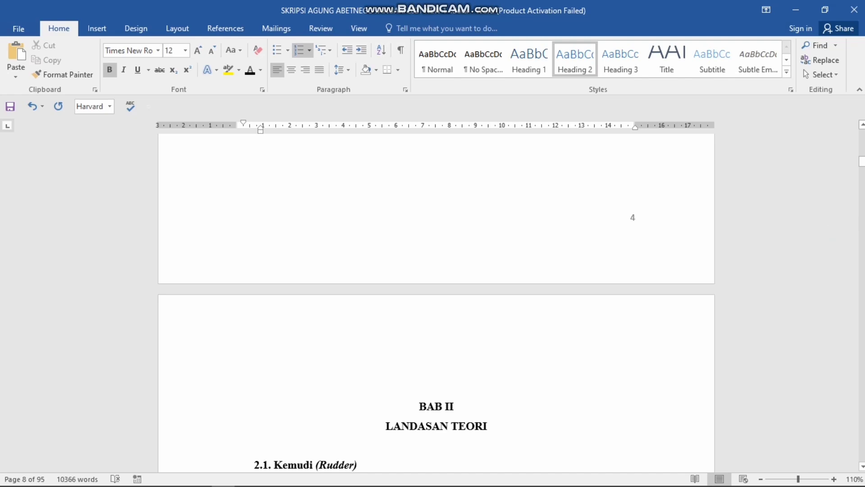
scroll(436, 302, "up", 6)
scroll(435, 302, "up", 4)
scroll(850, 228, "down", 5)
scroll(863, 185, "up", 5)
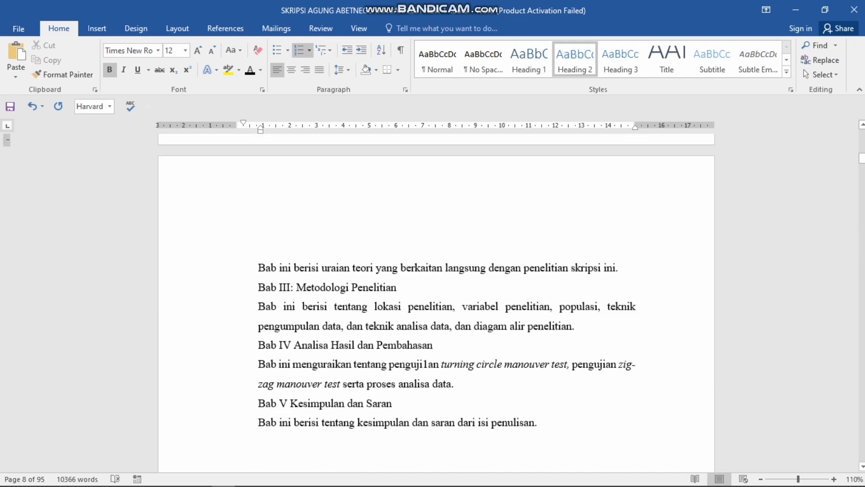
scroll(436, 302, "up", 5)
scroll(436, 302, "down", 5)
scroll(436, 301, "up", 7)
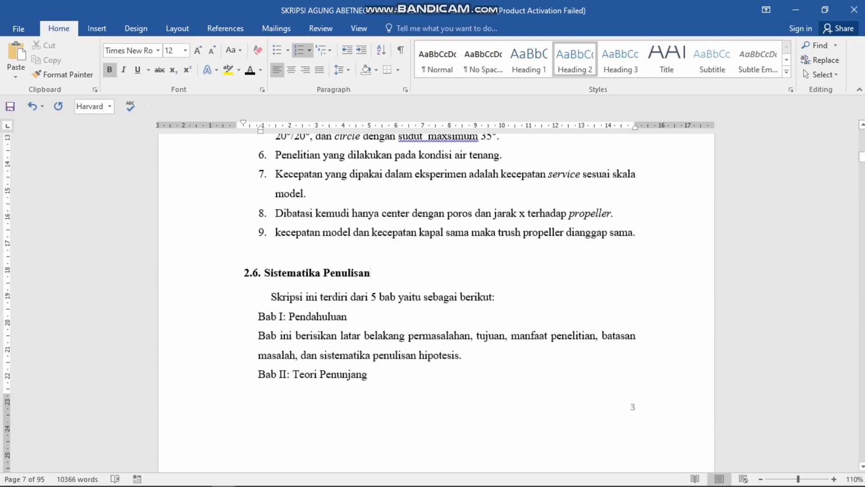
Step: Place the text cursor at the end of the heading "2.5. Batasan Masalah"
left_click(858, 156)
scroll(858, 135, "up", 5)
left_click(352, 285)
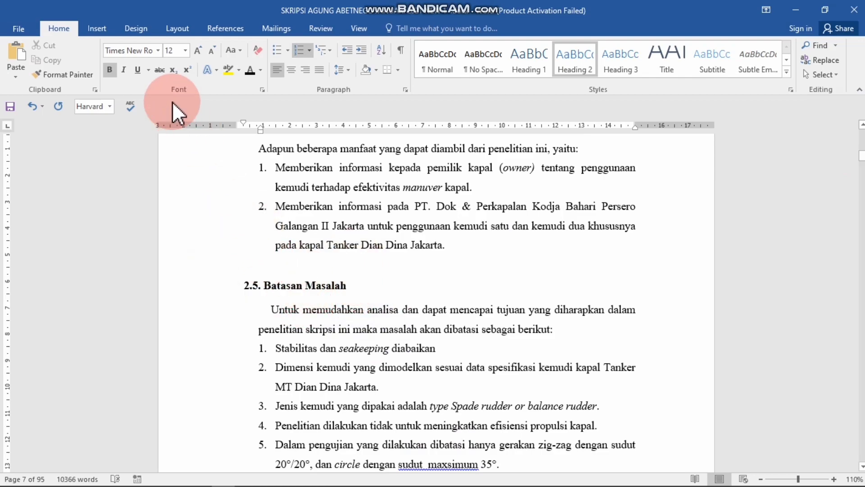
left_click(225, 23)
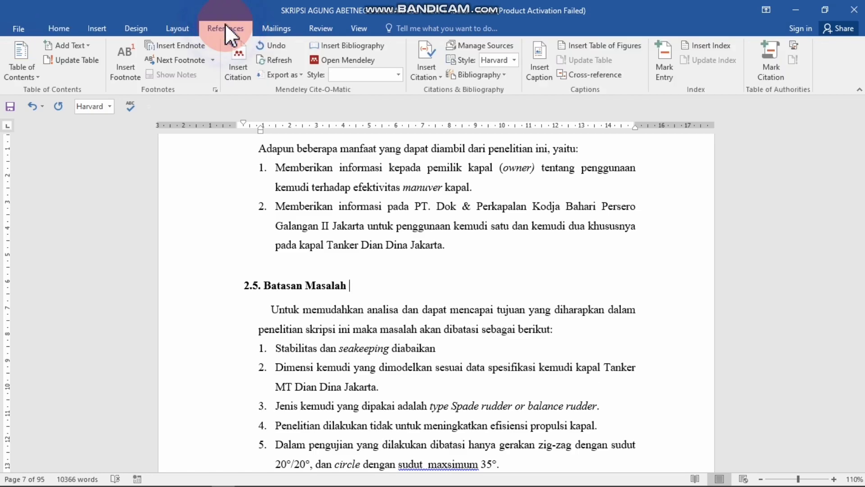
left_click(39, 78)
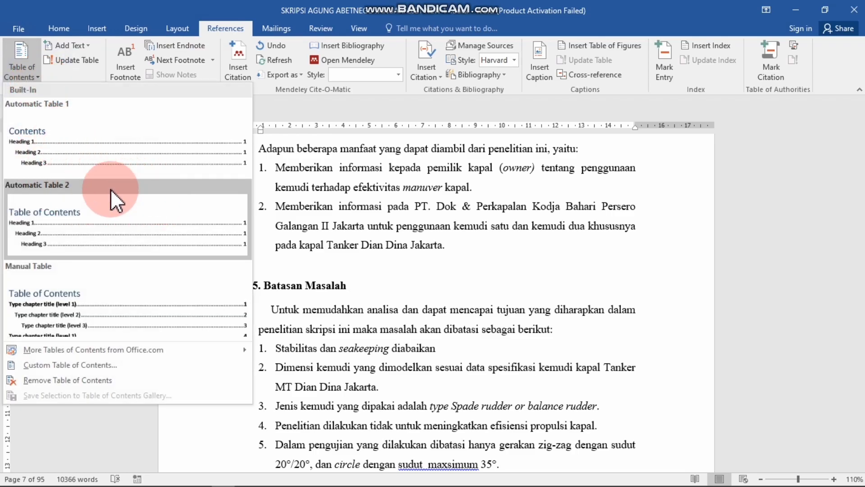
left_click(142, 363)
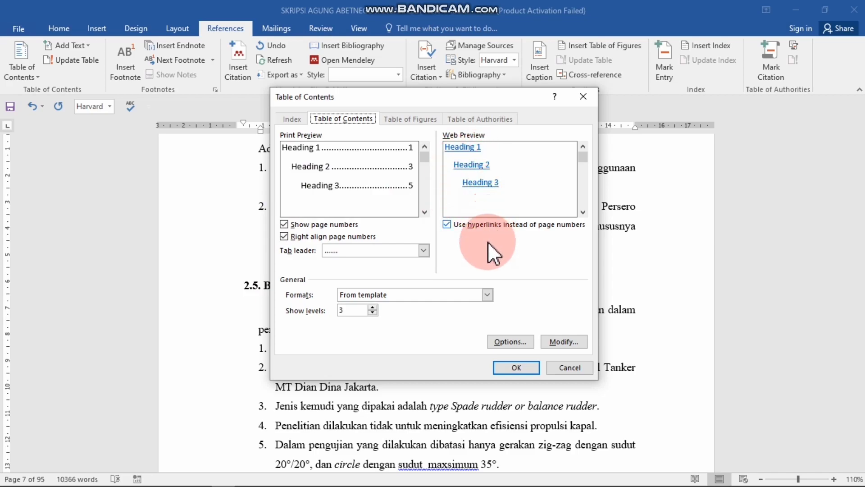
left_click(583, 97)
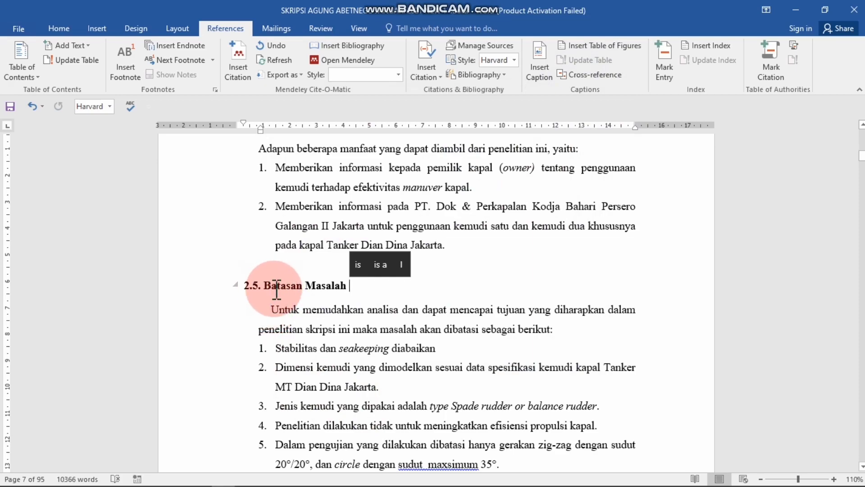
left_click(279, 309)
left_click(279, 331)
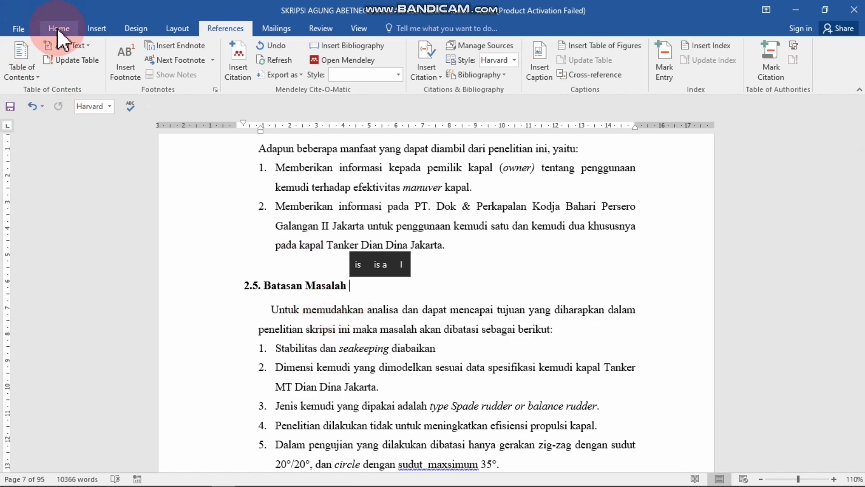
Step: Insert a custom table of contents at the cursor, showing 2 heading levels
left_click(39, 75)
left_click(103, 363)
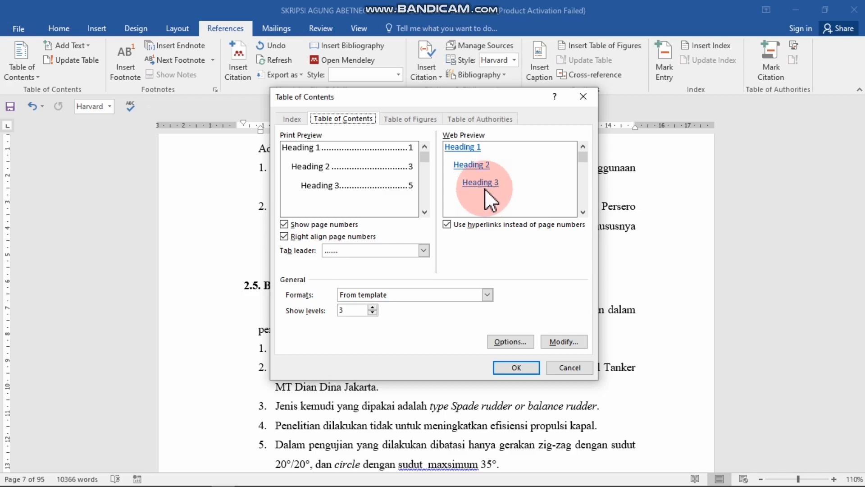
left_click(349, 310)
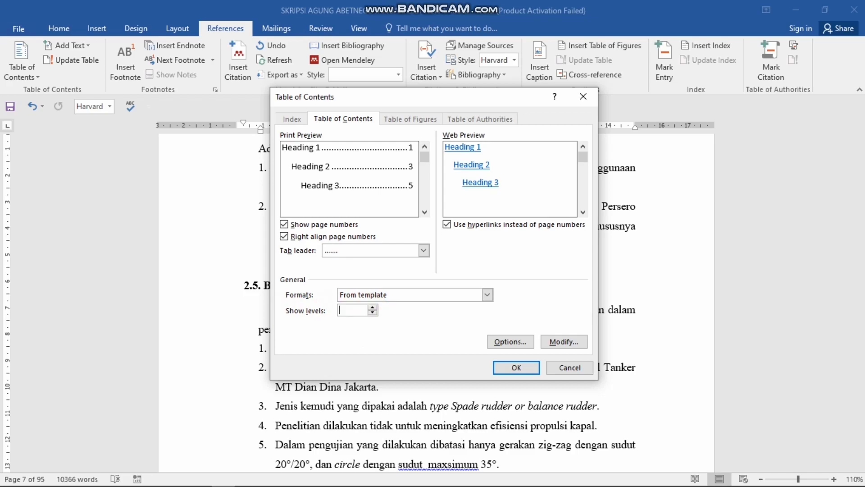
key("BackSpace")
type("2")
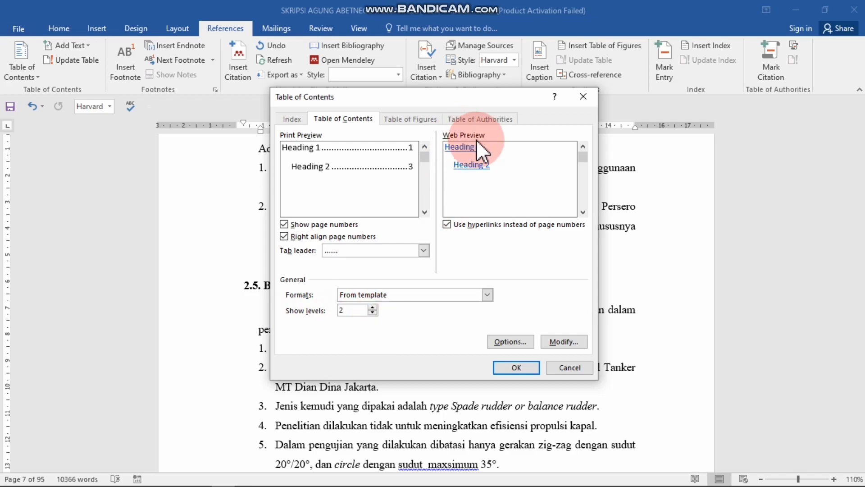
left_click(530, 366)
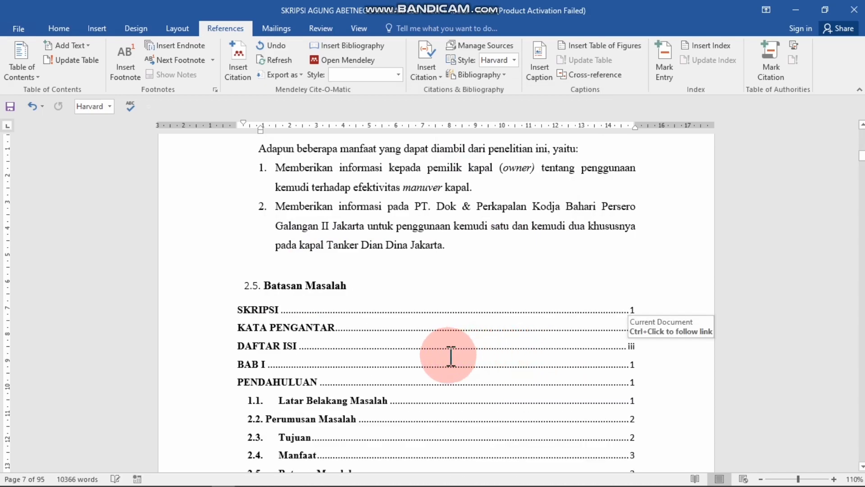
Step: Review the entries and page numbers of the inserted table of contents
scroll(451, 356, "down", 10)
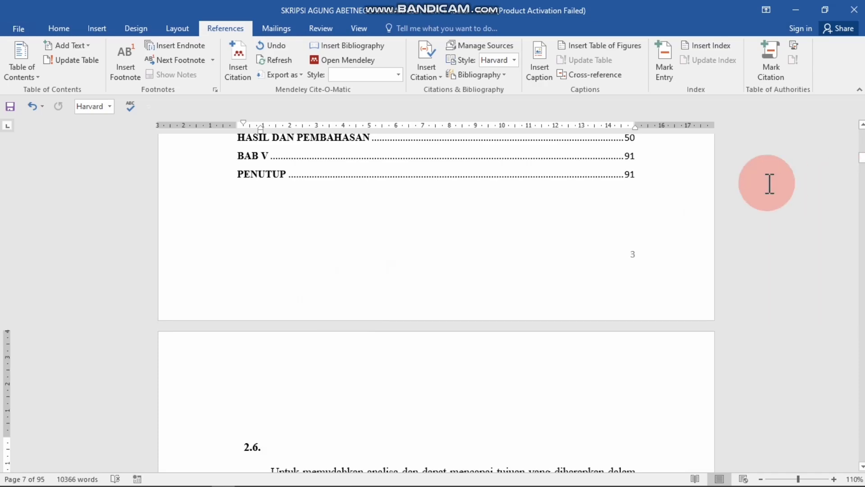
scroll(864, 148, "up", 7)
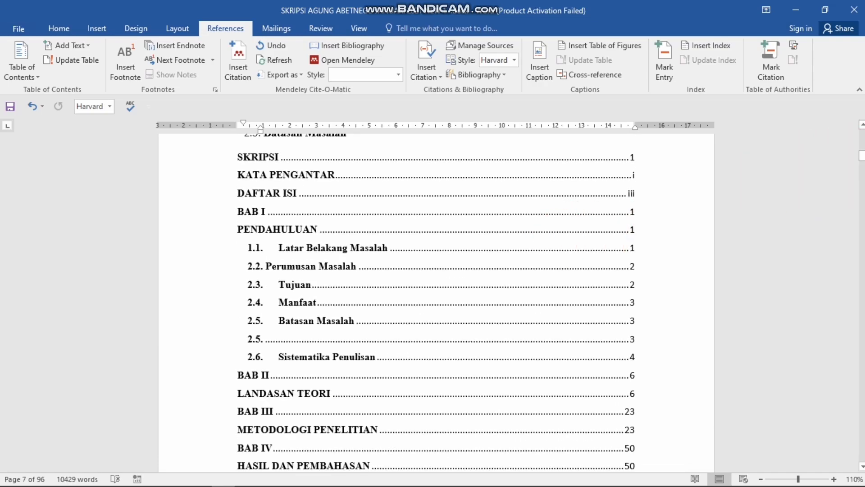
scroll(710, 332, "up", 6)
scroll(749, 377, "down", 6)
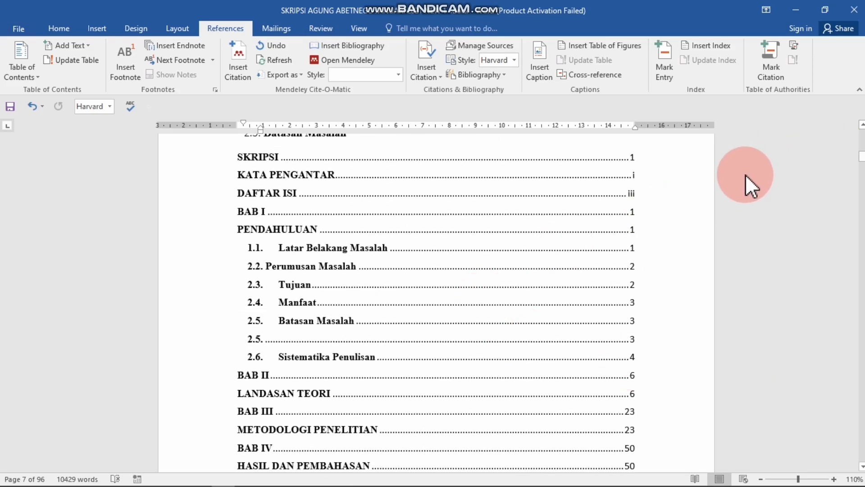
Step: Undo the table of contents inserted under "2.5. Batasan Masalah" and place the text cursor below the DAFTAR ISI heading
key("ctrl+z")
left_click_drag(862, 157, 862, 133)
scroll(633, 346, "down", 20)
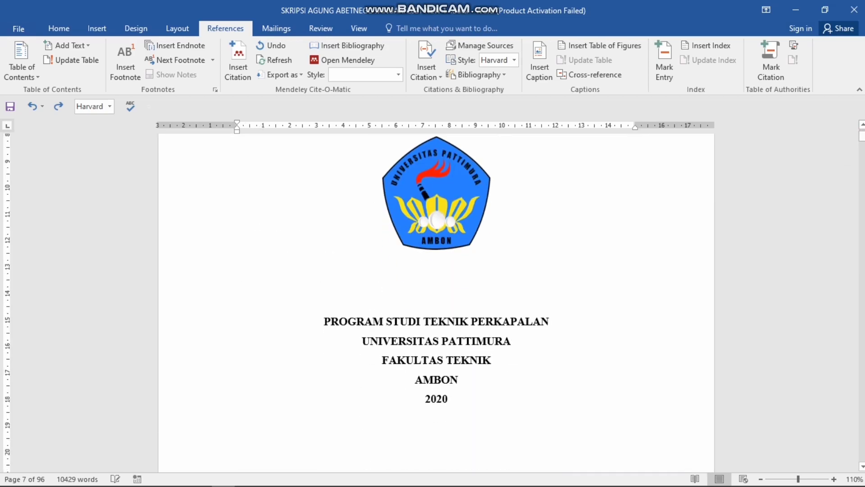
scroll(530, 354, "down", 17)
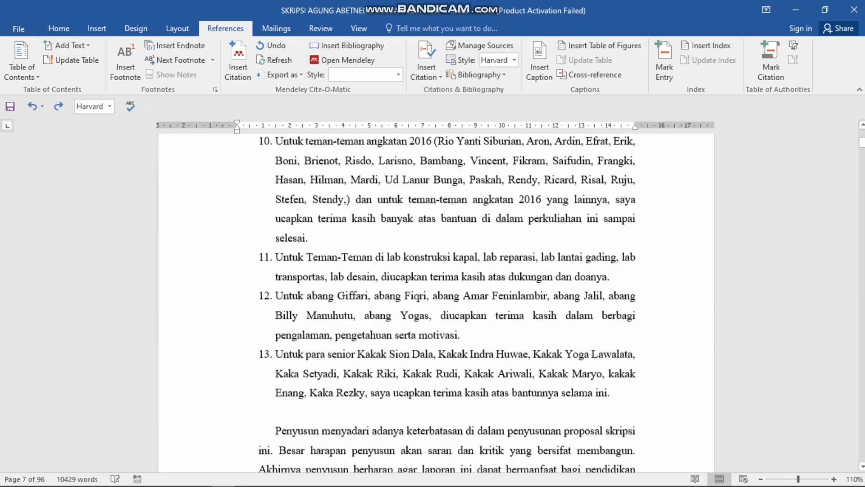
left_click(496, 352)
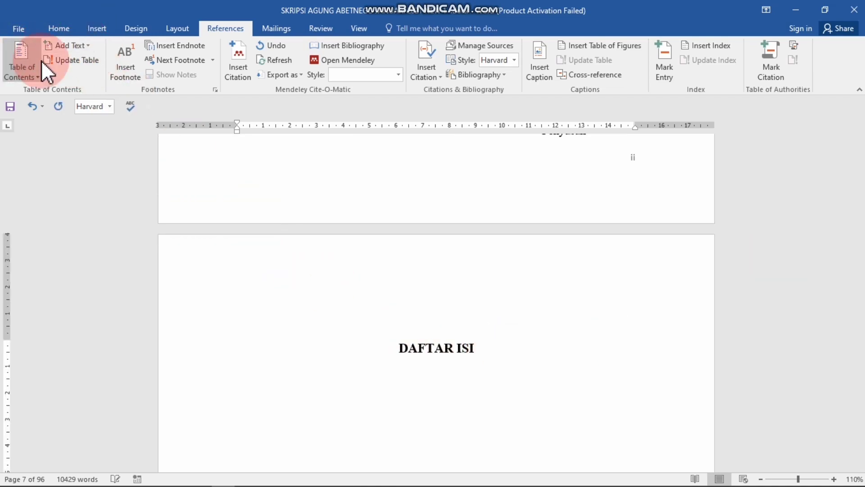
Step: Insert a custom table of contents below the DAFTAR ISI heading, showing 2 heading levels with right-aligned page numbers
left_click(35, 79)
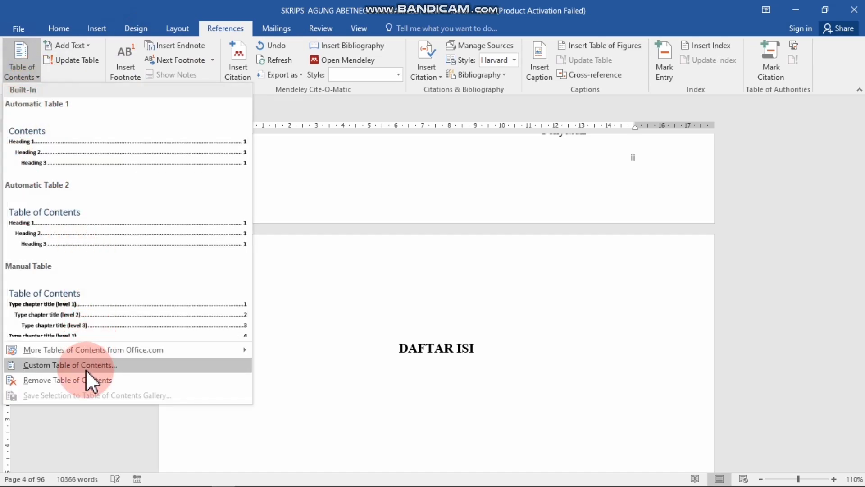
left_click(86, 369)
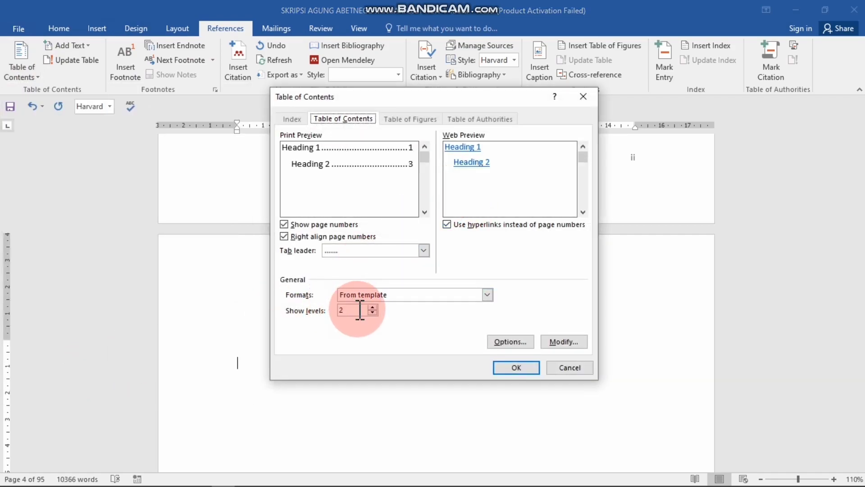
left_click(530, 367)
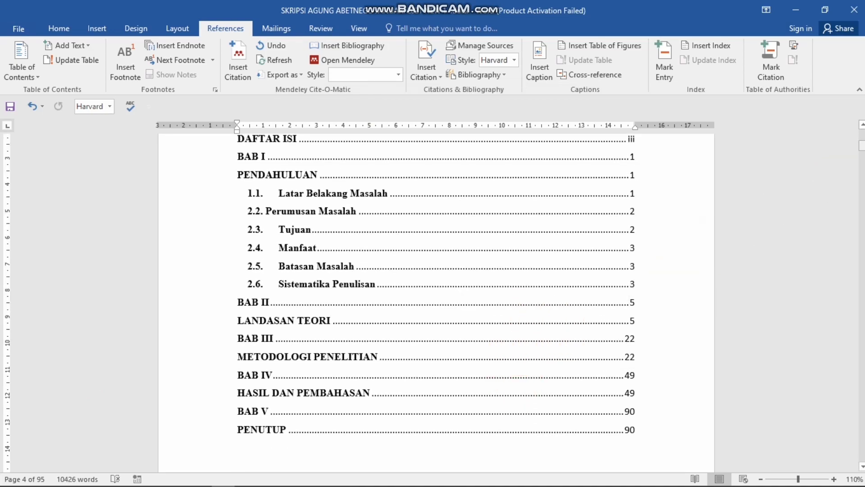
Step: Look over the entries of the new table of contents from SKRIPSI down to PENUTUP
scroll(860, 131, "up", 3)
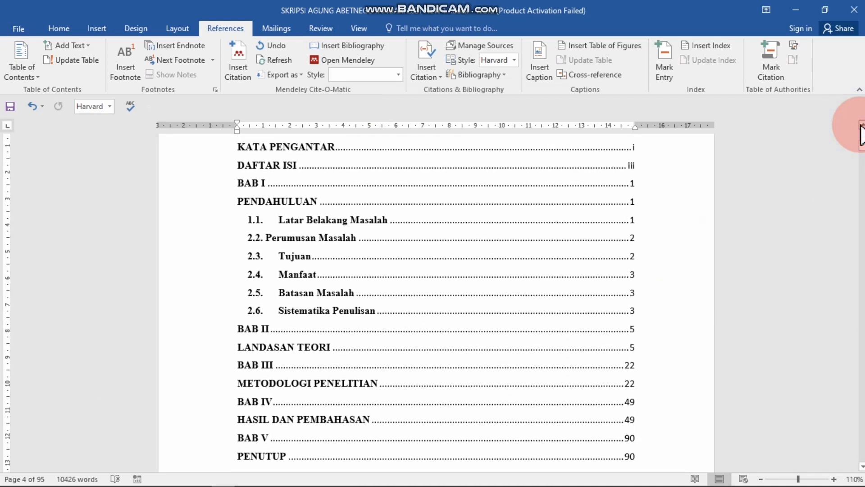
left_click(386, 276)
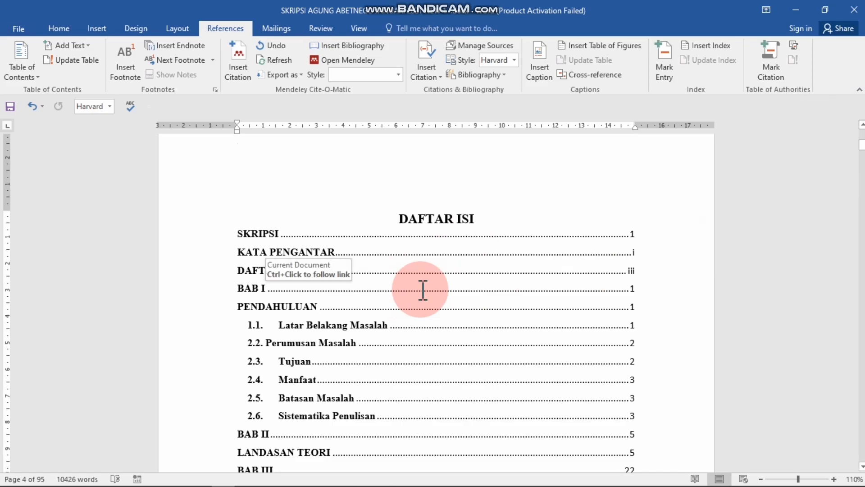
left_click(644, 239)
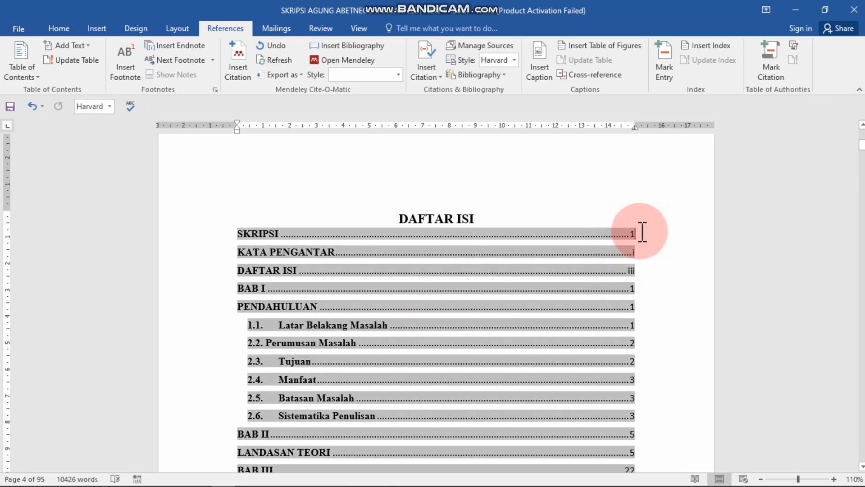
left_click(636, 237)
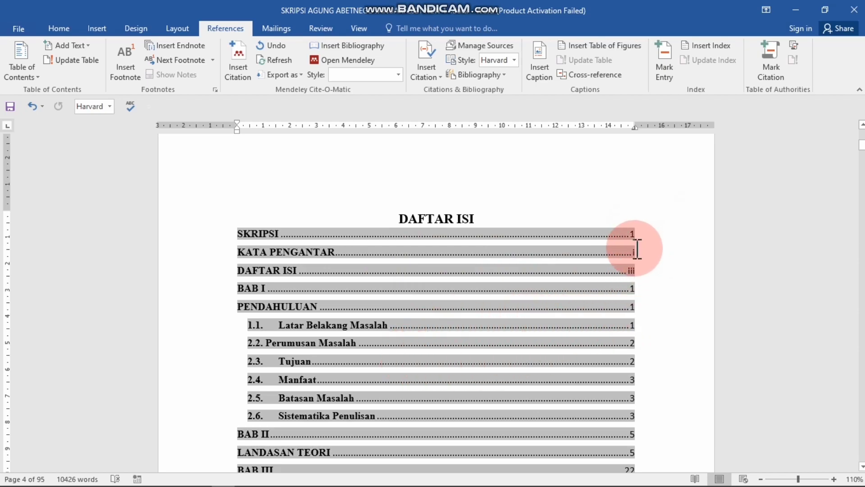
left_click(637, 344)
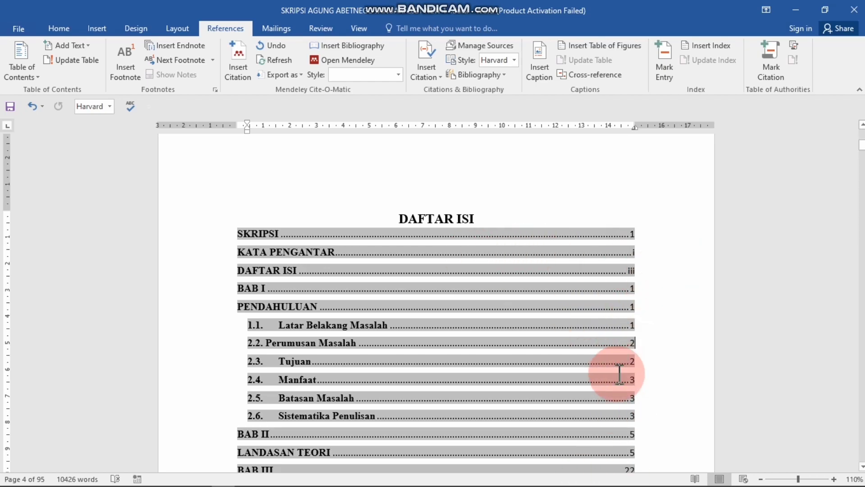
scroll(716, 367, "down", 8)
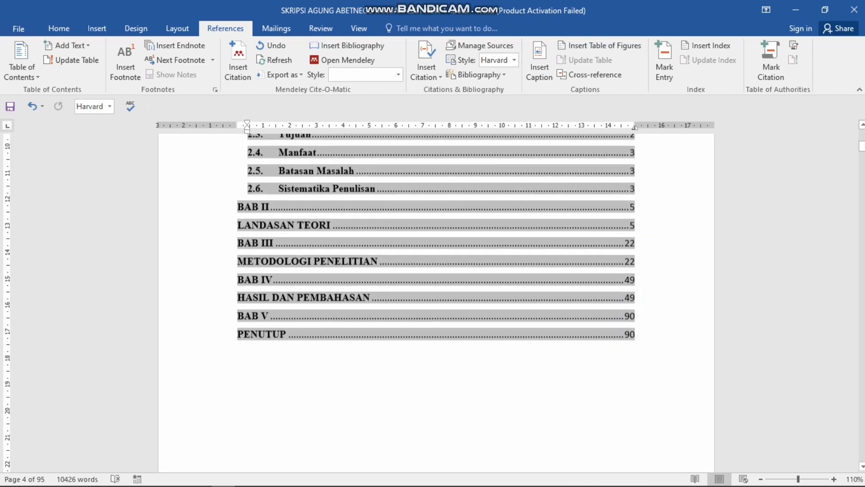
left_click_drag(863, 136, 861, 128)
scroll(858, 200, "down", 8)
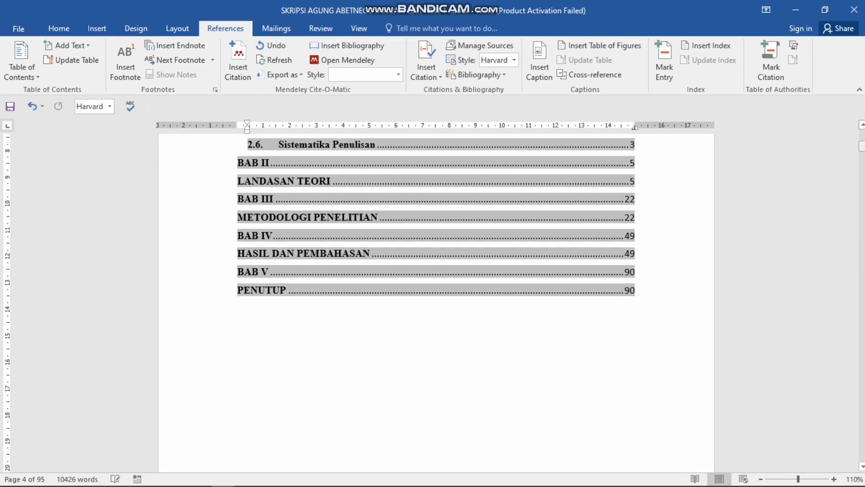
scroll(436, 300, "up", 6)
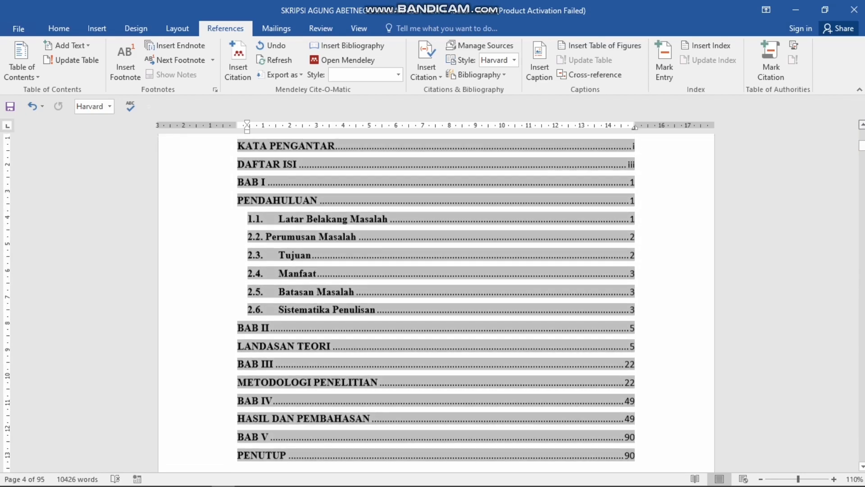
scroll(436, 301, "up", 1)
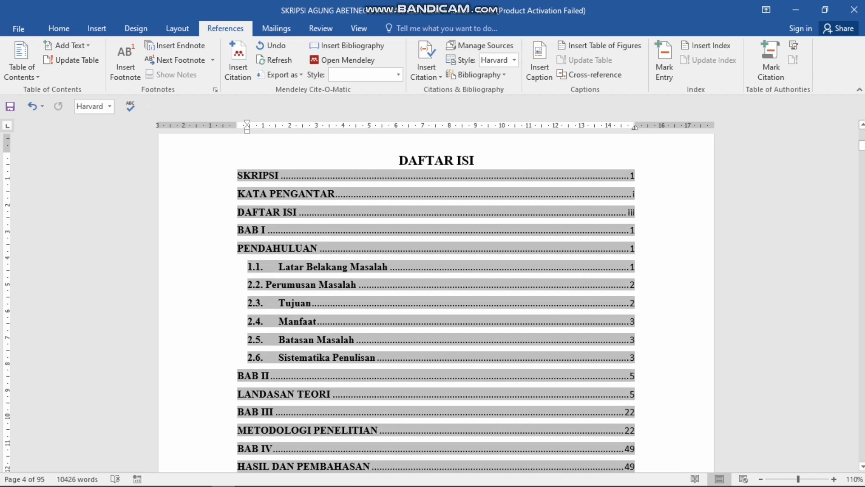
Step: Check the page numbers of the front matter, BAB I and its subheadings in the table of contents
left_click(644, 222)
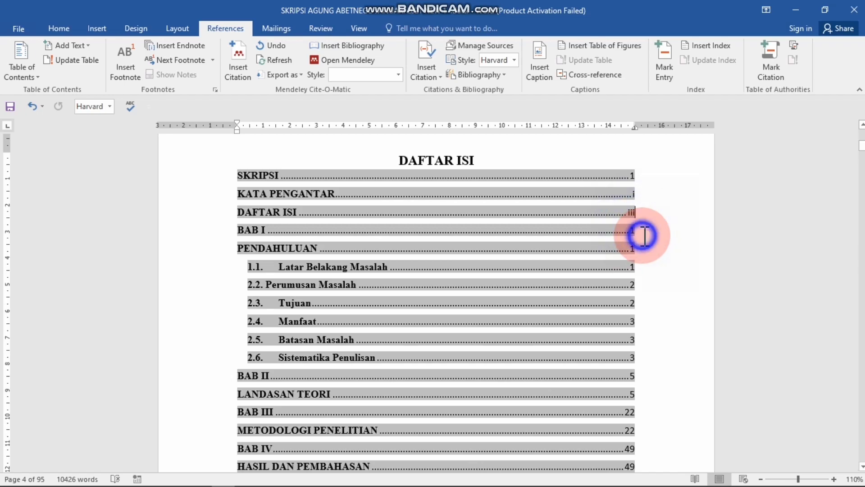
left_click(644, 266)
left_click(646, 284)
left_click(646, 299)
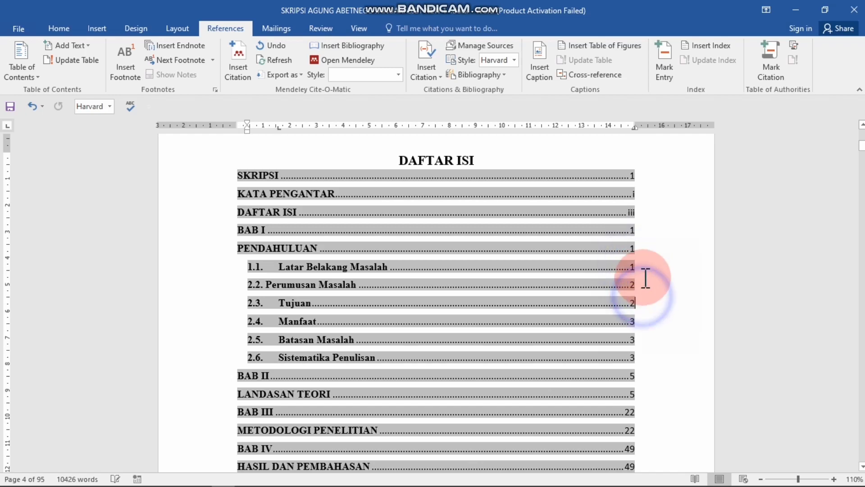
left_click(661, 193)
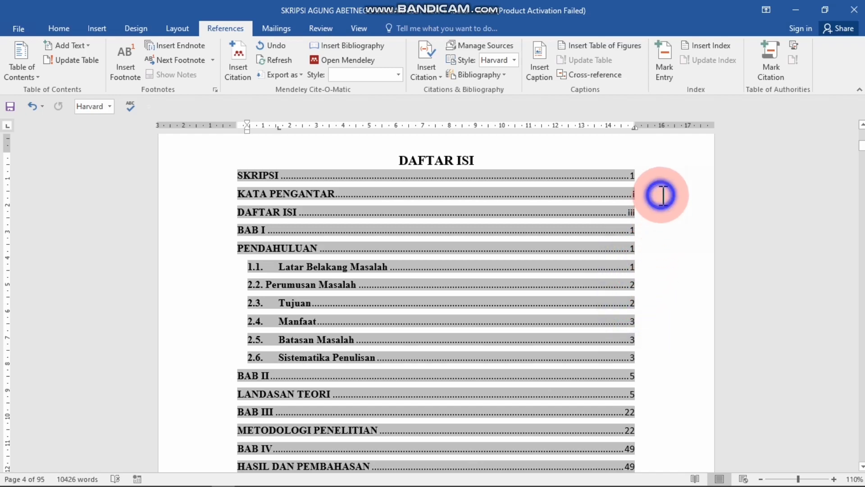
left_click(269, 180)
left_click(443, 242)
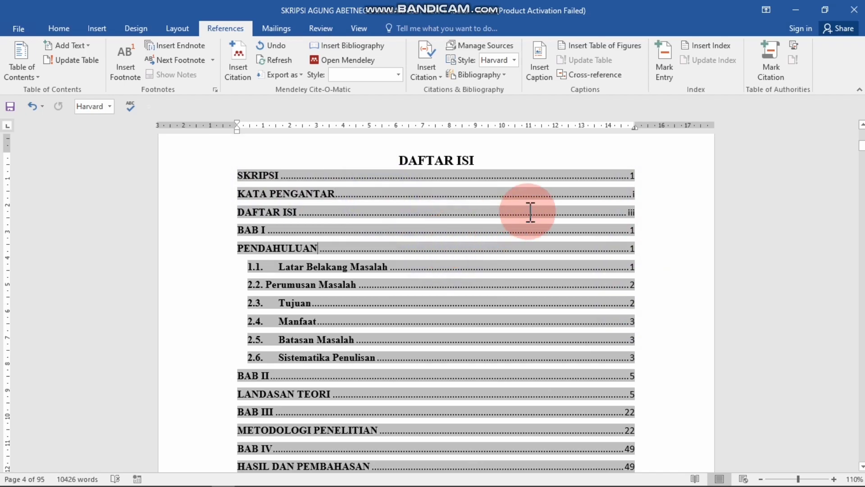
left_click(522, 300)
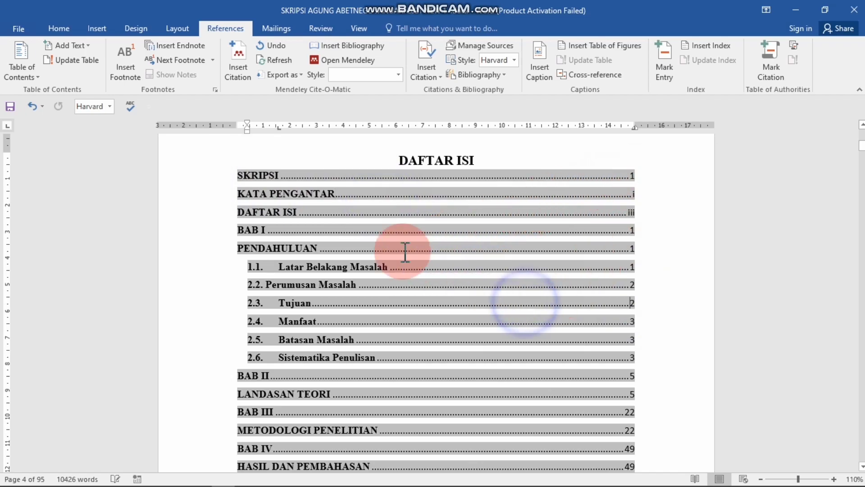
Step: Align the "2.2. Perumusan Masalah" entry with the other subheadings by putting a tab between its number and title
left_click(282, 272)
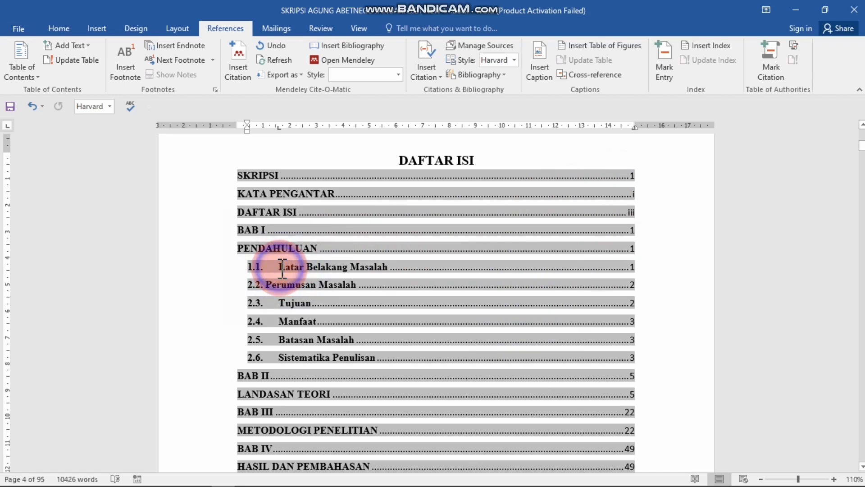
left_click(269, 288)
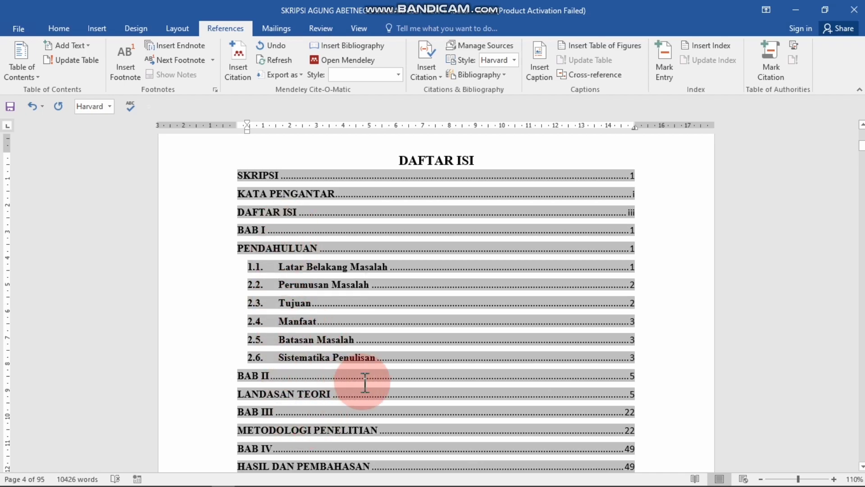
left_click(497, 281)
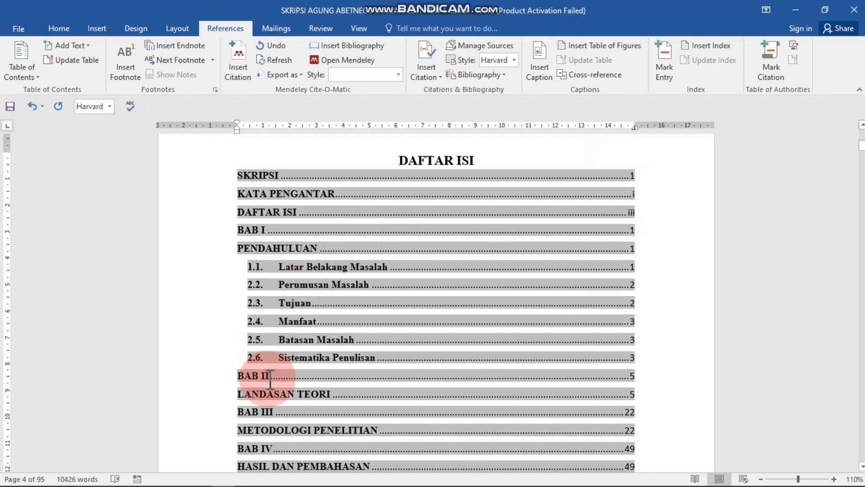
Step: Place the text cursor in the SKRIPSI entry of the table of contents
left_click(240, 191)
left_click(234, 173)
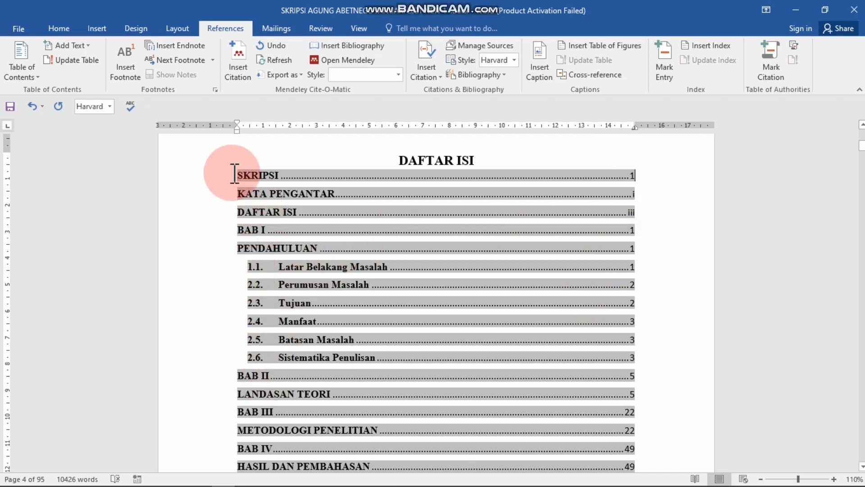